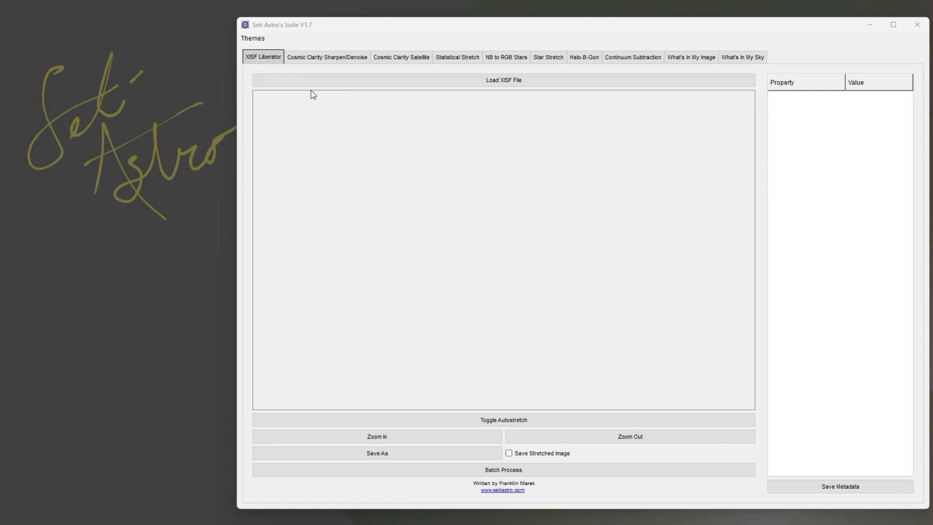
# - Try the dark theme and glance at What's In My Image, then restore the light theme in XISF Liberator
pyautogui.click(254, 39)
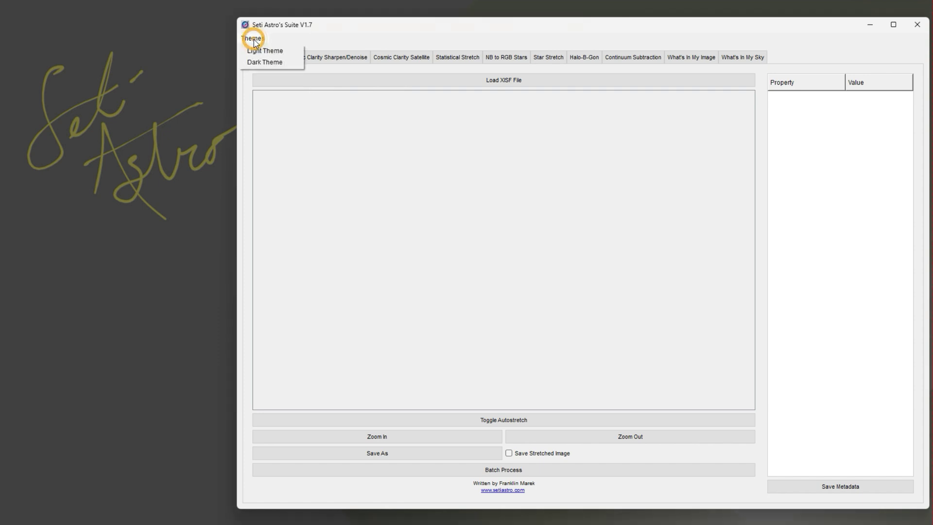
pyautogui.click(262, 62)
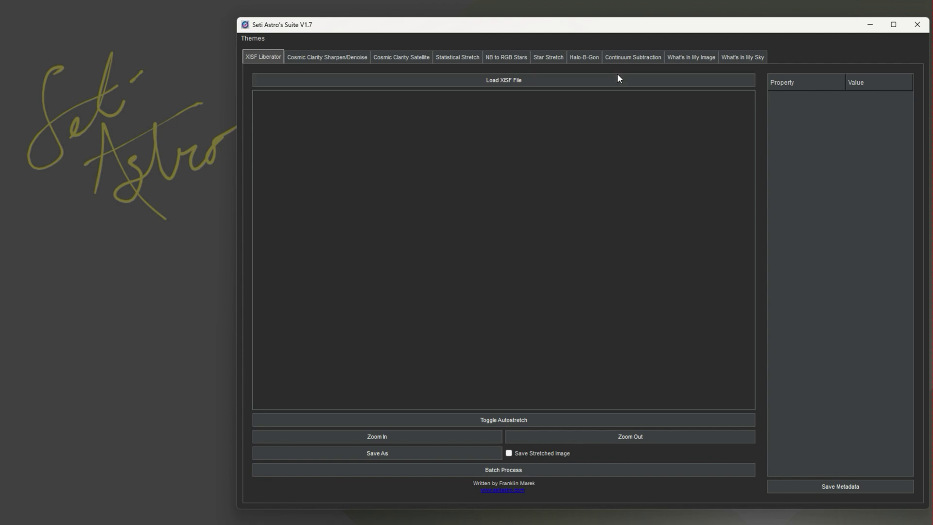
pyautogui.click(689, 56)
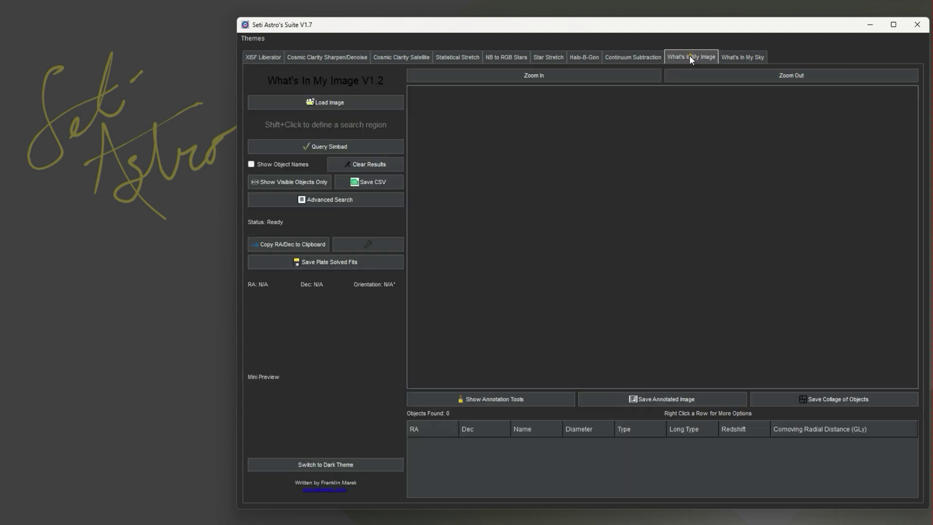
pyautogui.click(258, 57)
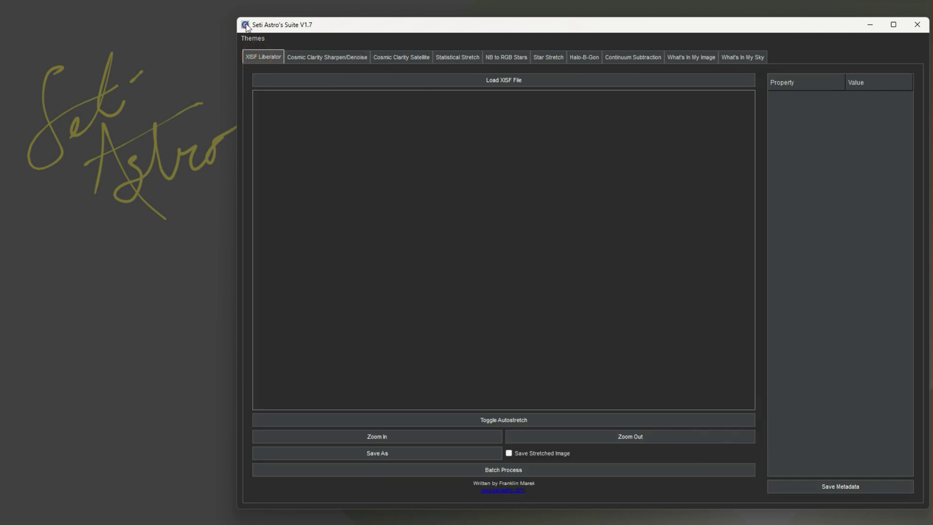
pyautogui.click(253, 38)
pyautogui.click(252, 51)
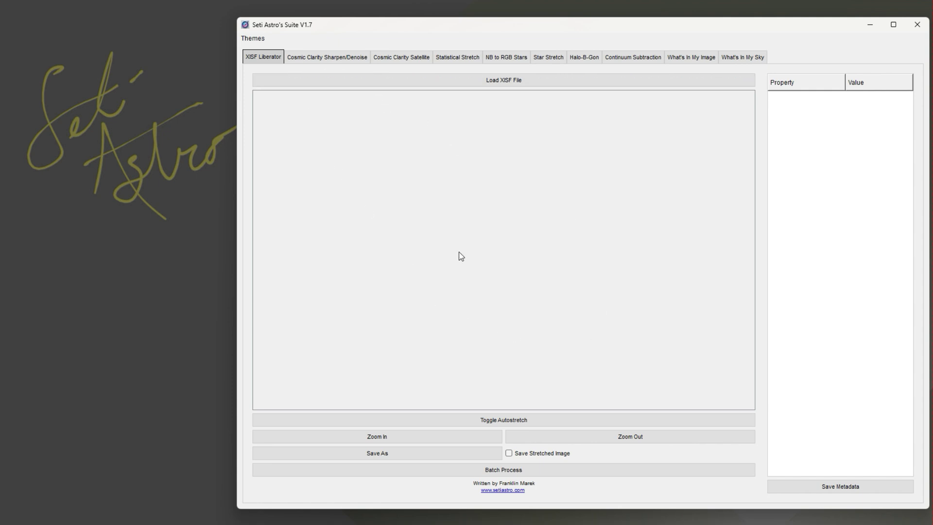
# - Set both the batch input and output directories to the Desktop testbatch folder
pyautogui.click(490, 471)
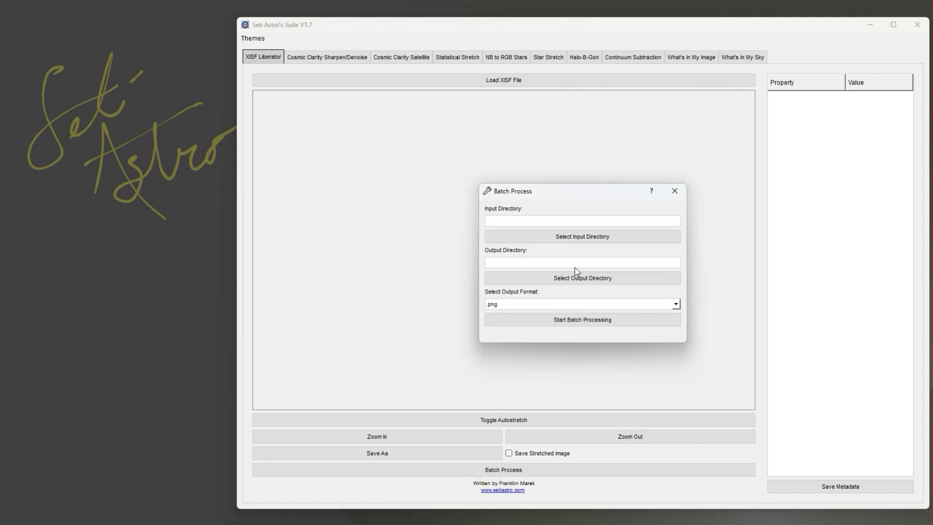
pyautogui.click(563, 238)
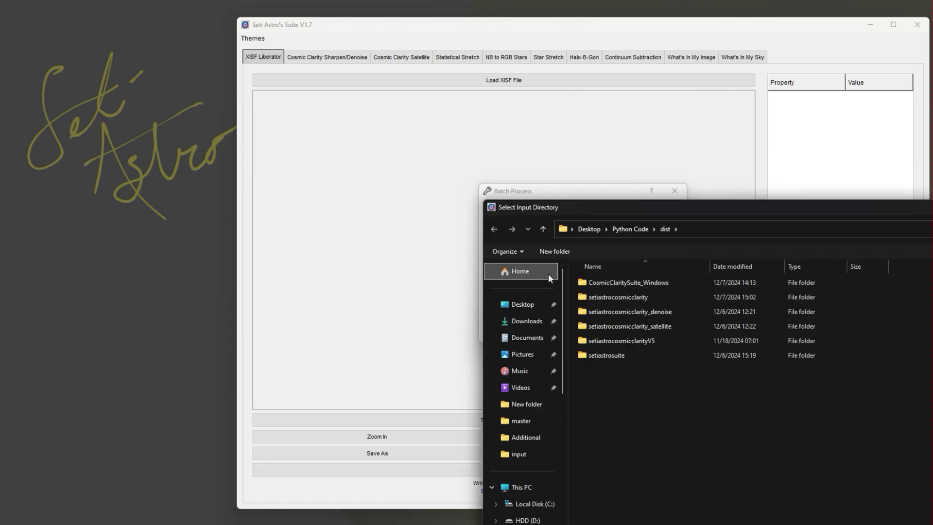
pyautogui.click(544, 303)
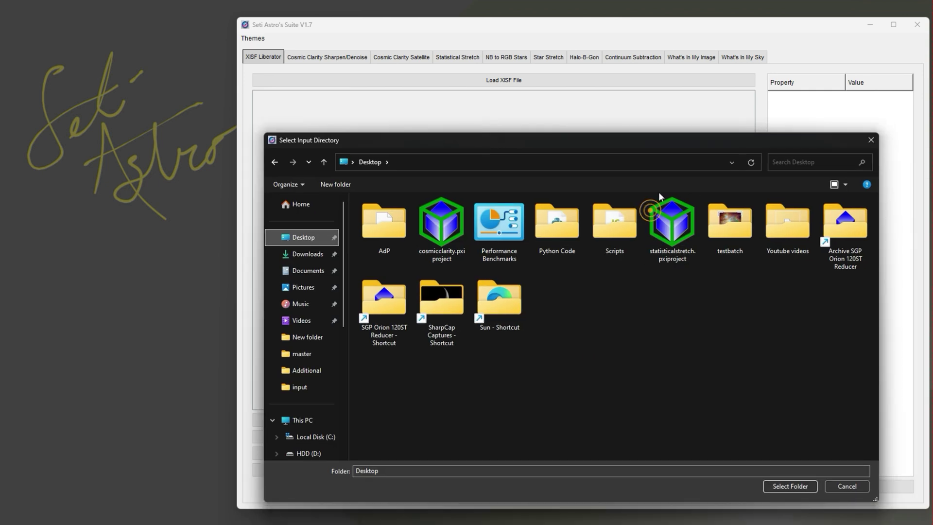
pyautogui.click(711, 220)
pyautogui.click(790, 486)
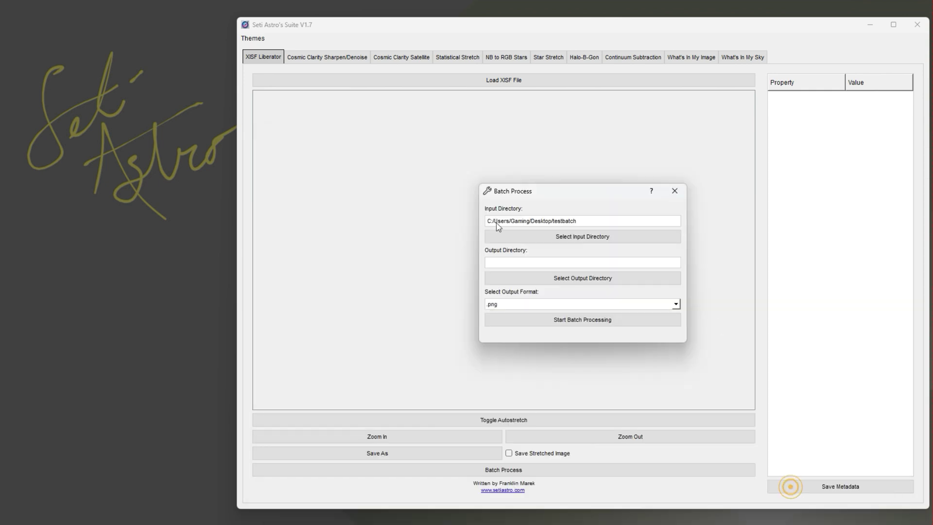
pyautogui.click(580, 280)
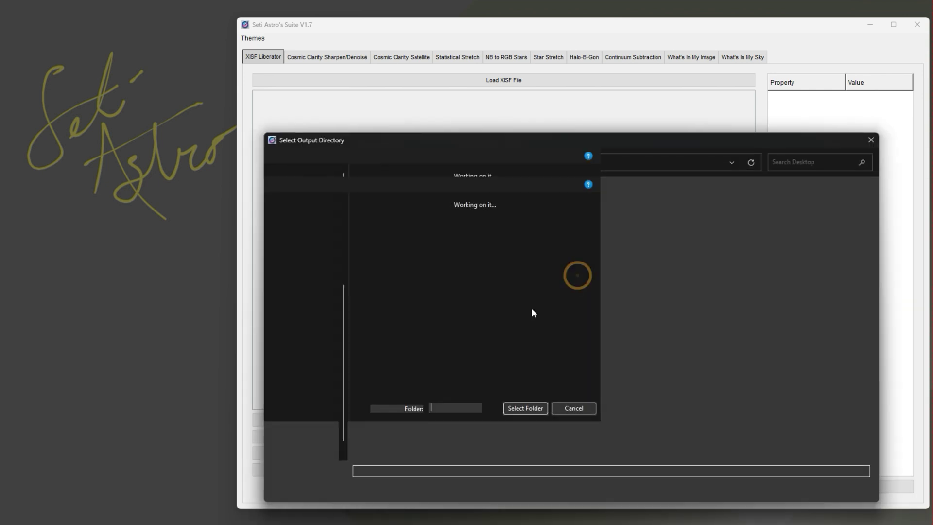
pyautogui.click(727, 233)
pyautogui.click(790, 486)
# - Choose .fits as the output format and run the batch conversion to completion
pyautogui.click(505, 307)
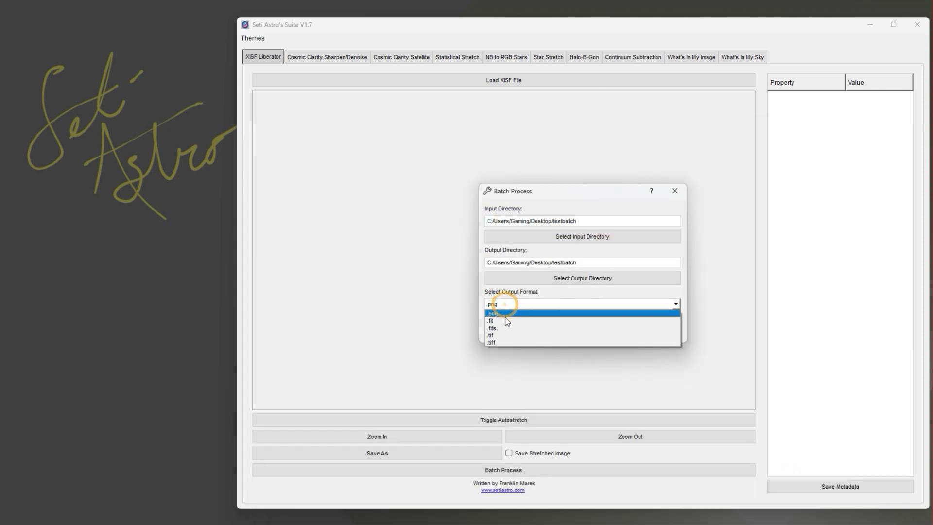
pyautogui.click(505, 328)
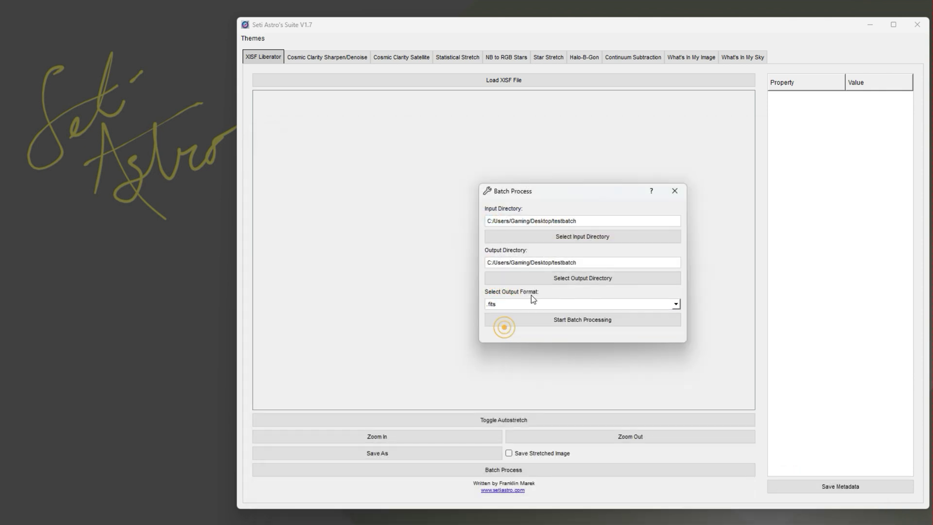
pyautogui.click(532, 321)
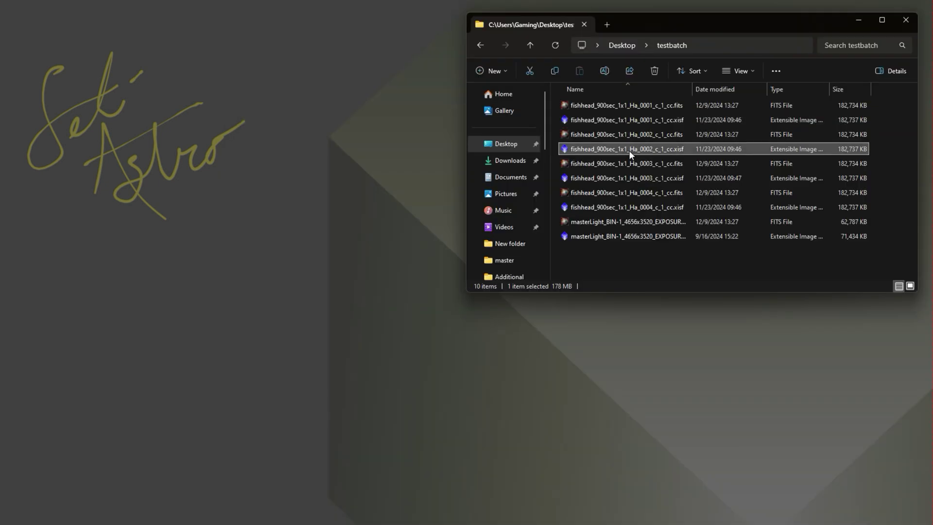
pyautogui.click(626, 149)
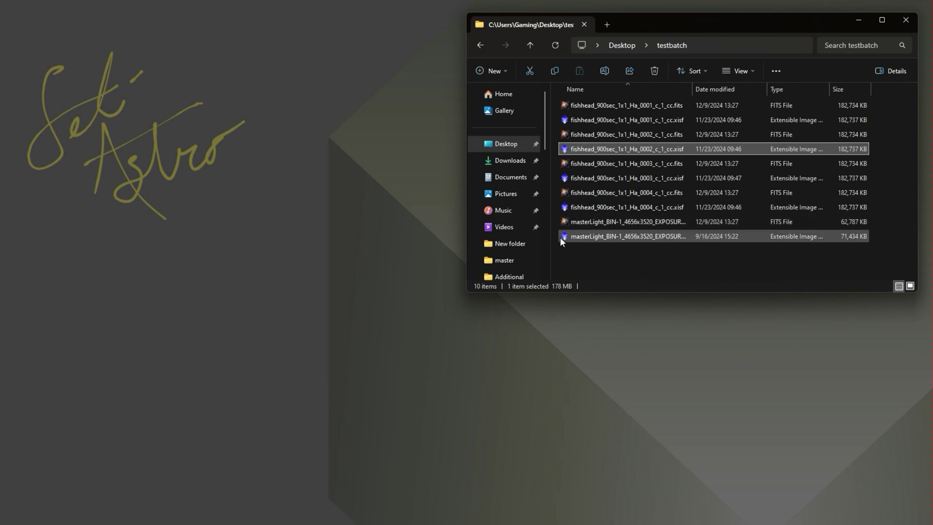
# - Open the converted masterLight .fits from testbatch and close the Explorer window
pyautogui.doubleClick(593, 223)
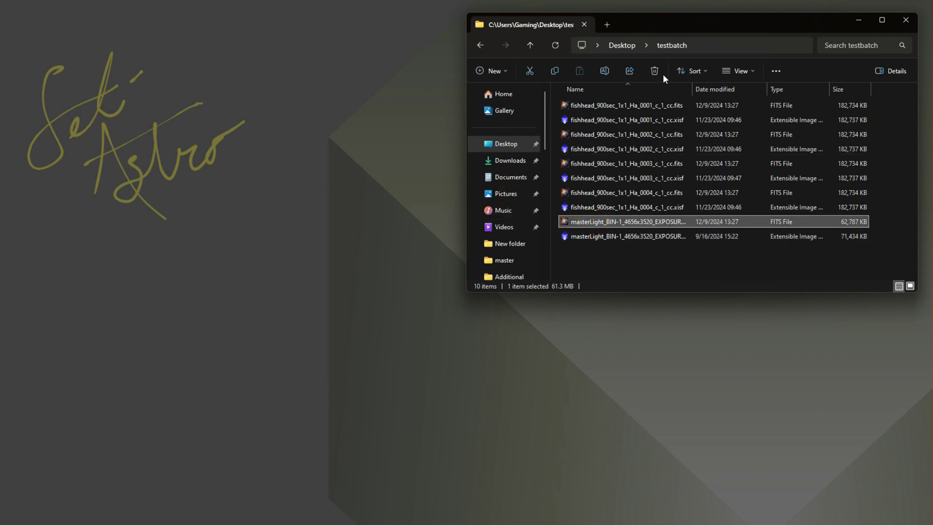
pyautogui.click(906, 21)
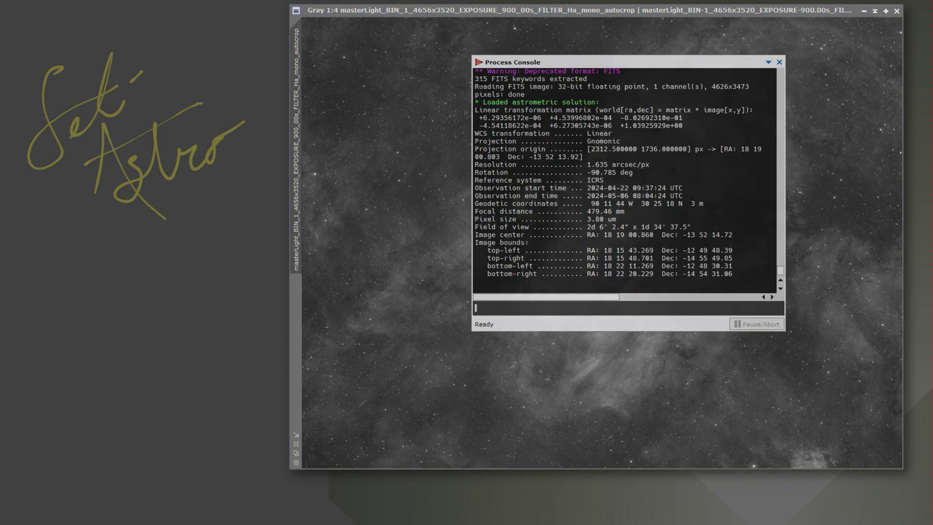
# - Select the astrometric solution lines in the Process Console, then switch back to Seti Astro's Suite
pyautogui.moveTo(733, 274); pyautogui.dragTo(471, 111)
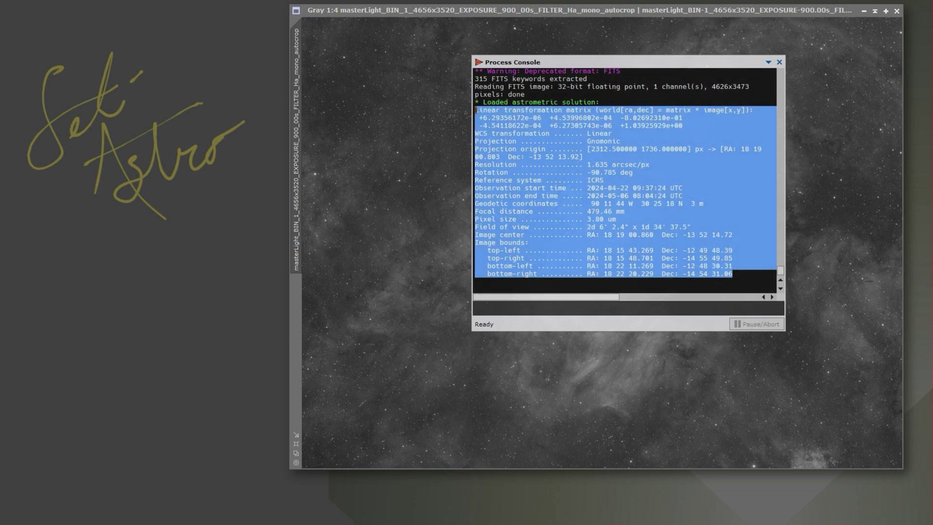
pyautogui.hotkey('alt', 'Tab')
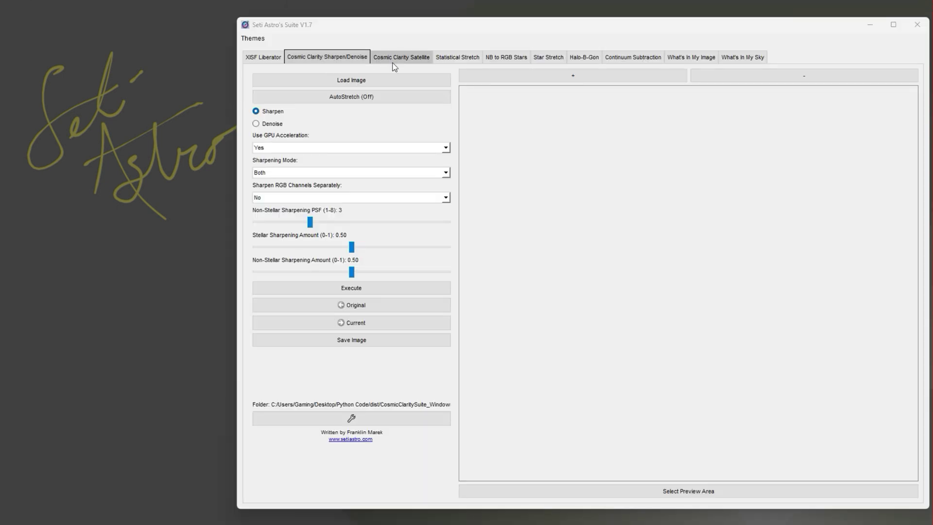
# - In the Cosmic Clarity Satellite tool, set the input folder to test and the output folder to testoutput
pyautogui.click(399, 55)
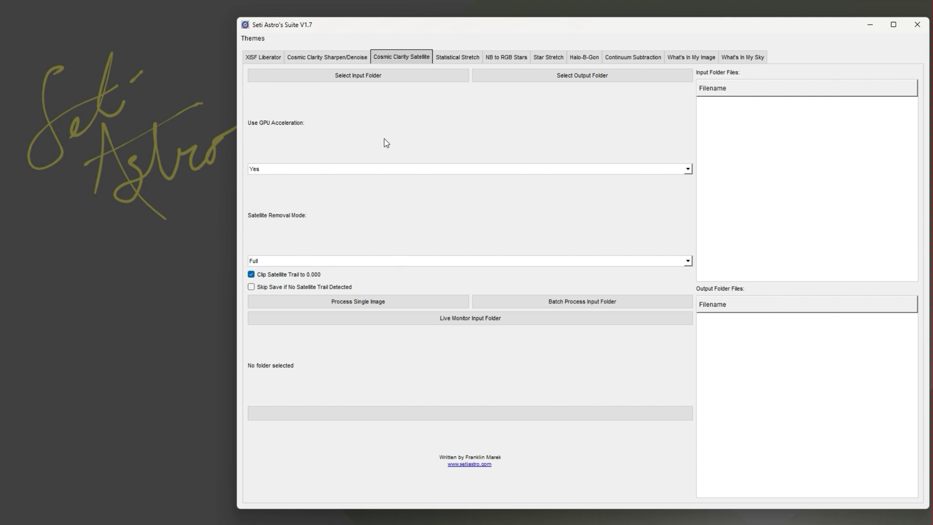
pyautogui.click(372, 77)
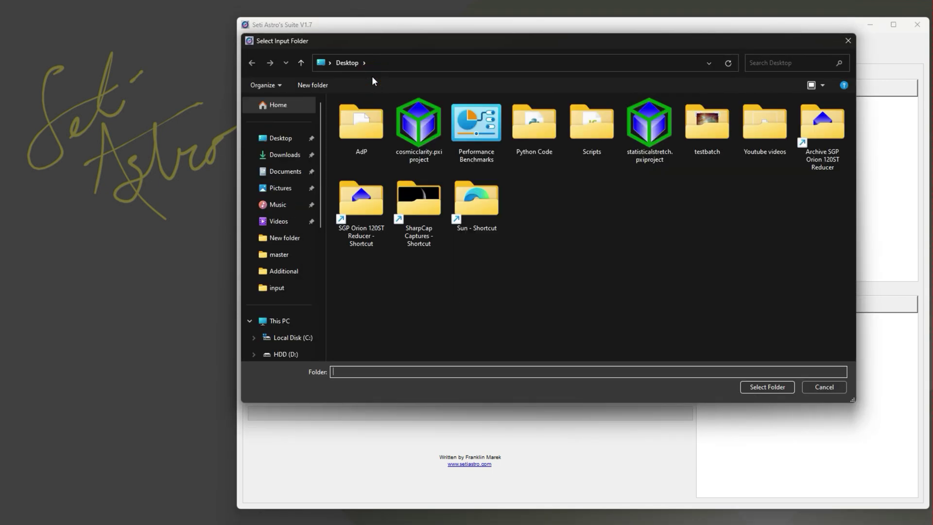
pyautogui.click(271, 290)
pyautogui.click(763, 387)
pyautogui.click(609, 75)
pyautogui.click(419, 126)
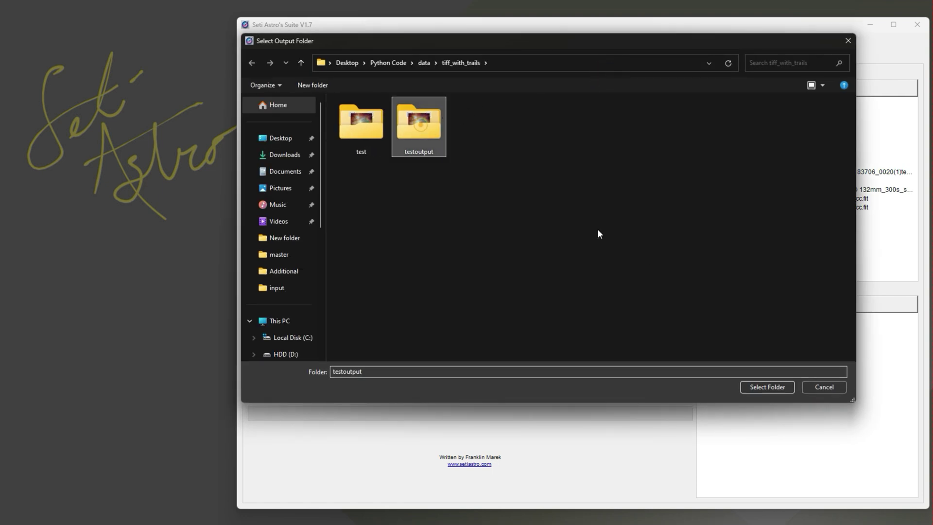
pyautogui.click(761, 388)
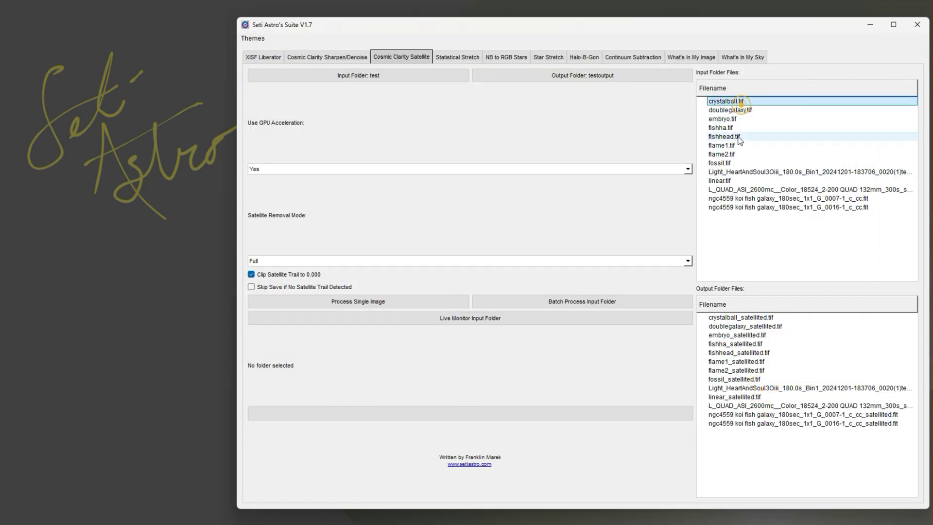
pyautogui.click(730, 198)
pyautogui.moveTo(727, 209); pyautogui.dragTo(731, 119)
pyautogui.moveTo(734, 388)
pyautogui.mouseDown()
pyautogui.moveTo(734, 344)
pyautogui.moveTo(734, 397)
pyautogui.mouseUp()
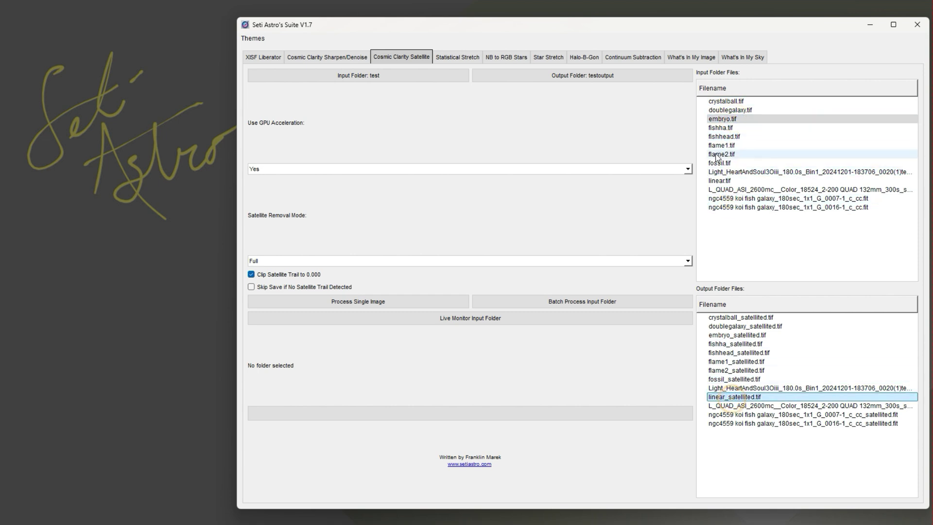
pyautogui.rightClick(728, 129)
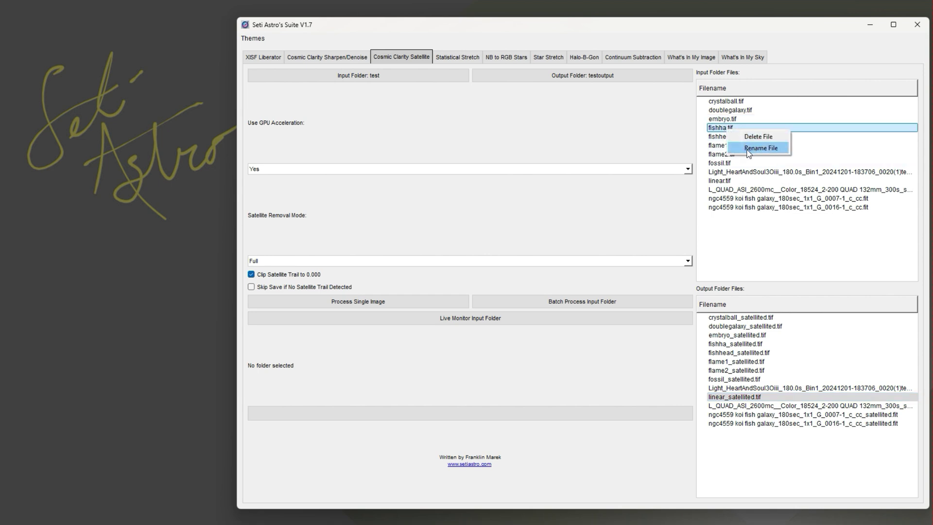
pyautogui.click(722, 180)
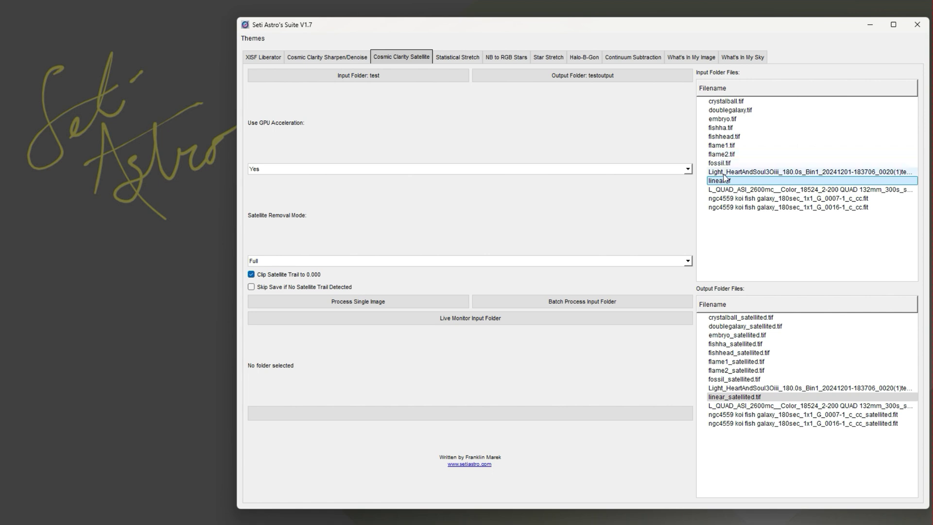
pyautogui.rightClick(725, 176)
pyautogui.click(724, 155)
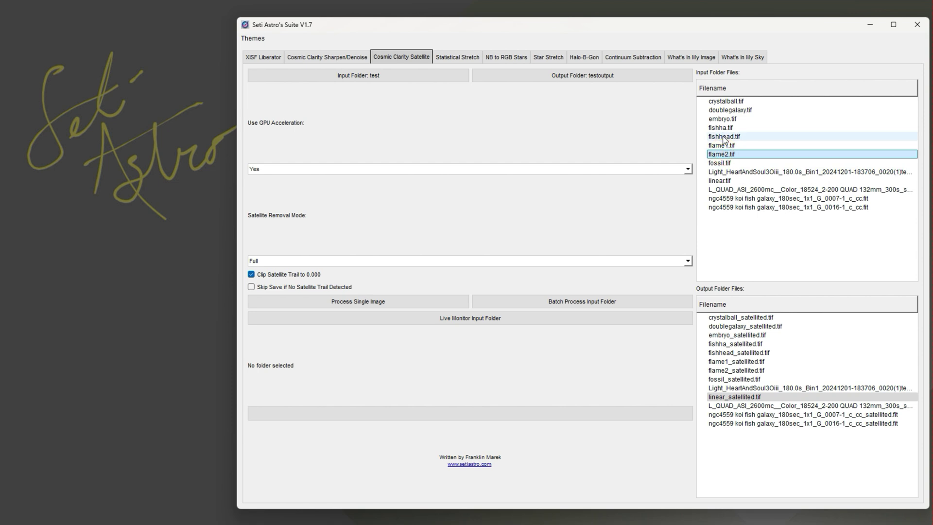
pyautogui.click(725, 138)
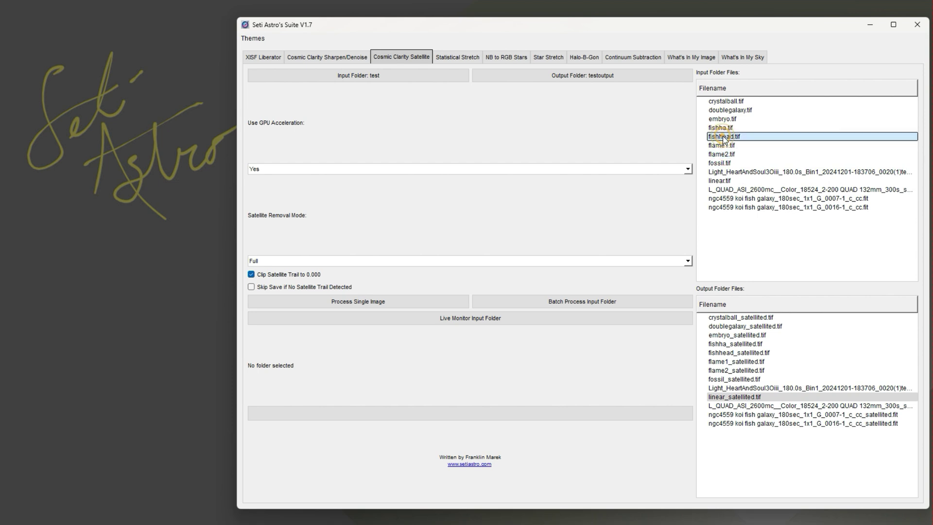
pyautogui.doubleClick(725, 137)
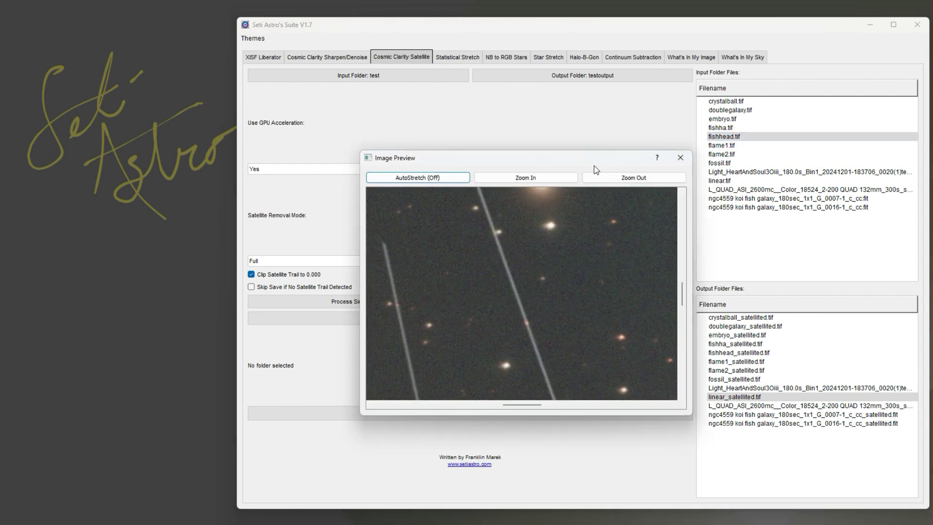
pyautogui.moveTo(589, 166); pyautogui.dragTo(567, 87)
pyautogui.scroll(2, 512, 203)
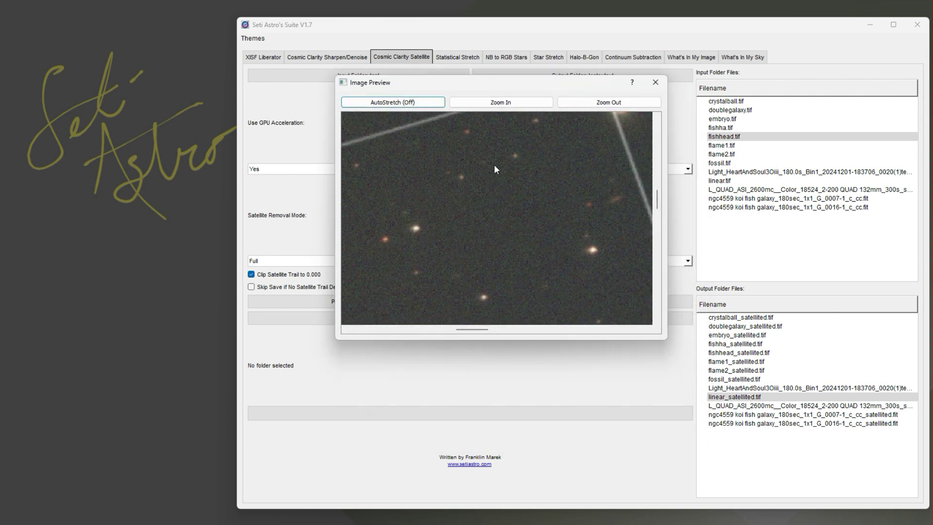
pyautogui.click(594, 103)
pyautogui.click(593, 103)
pyautogui.click(593, 104)
pyautogui.click(593, 103)
pyautogui.click(592, 102)
pyautogui.moveTo(562, 136); pyautogui.dragTo(491, 160)
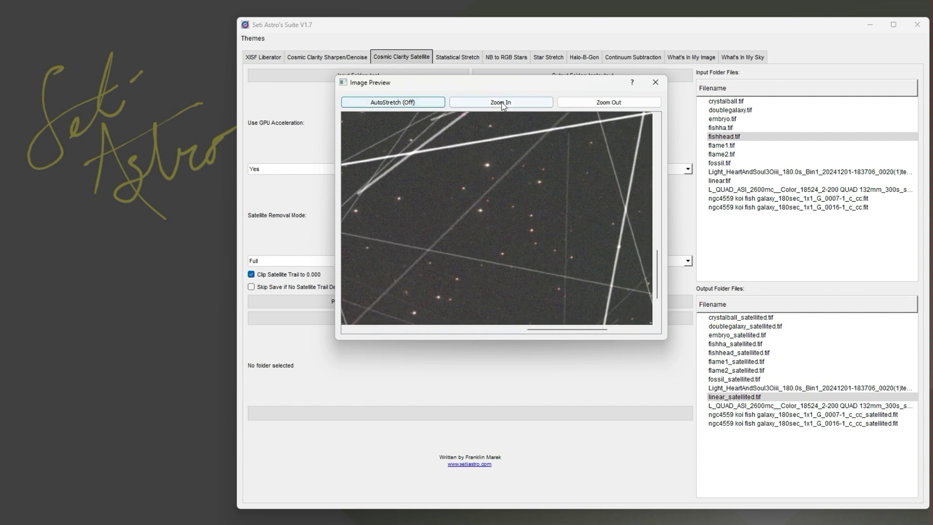
# - Permanently delete all 13 files from the testoutput folder in File Explorer
pyautogui.click(656, 83)
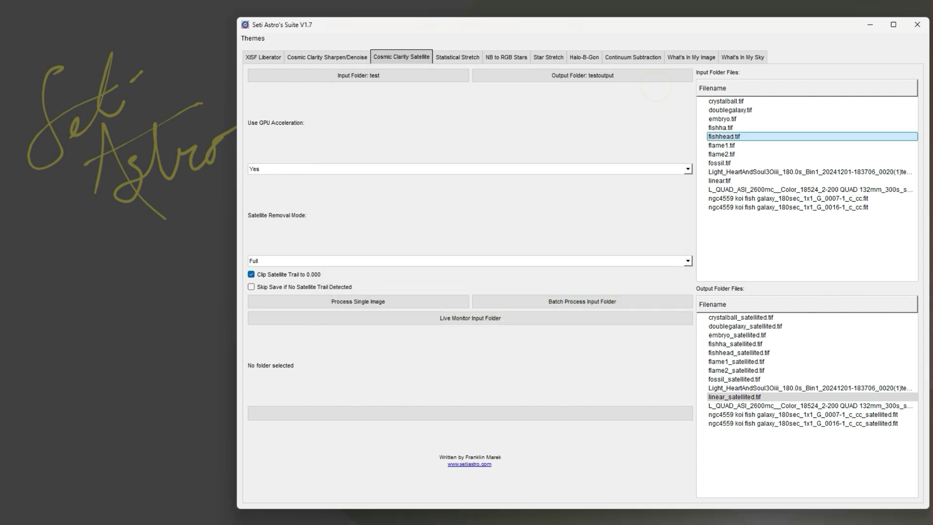
pyautogui.hotkey('alt', 'Tab')
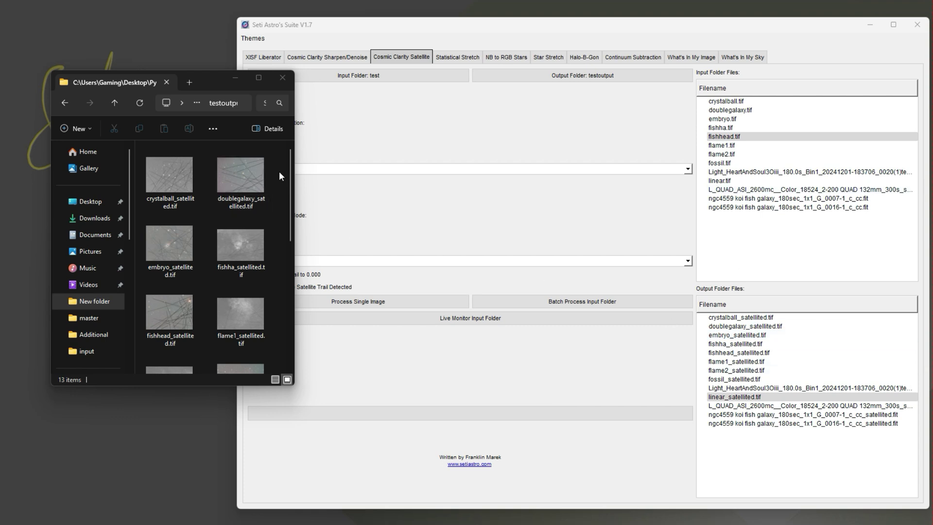
pyautogui.moveTo(279, 171); pyautogui.dragTo(162, 384)
pyautogui.hotkey('ctrl', 'a')
pyautogui.hotkey('shift', 'Delete')
pyautogui.press('Return')
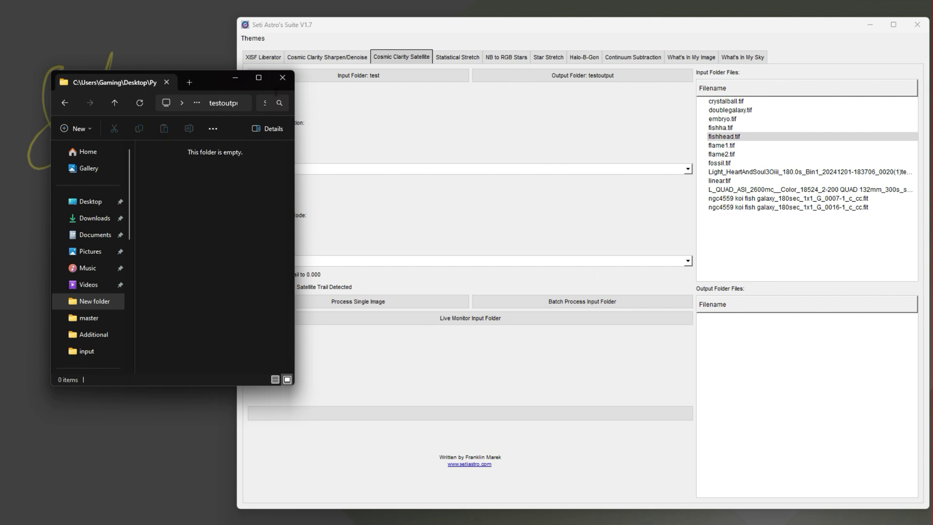
pyautogui.click(283, 78)
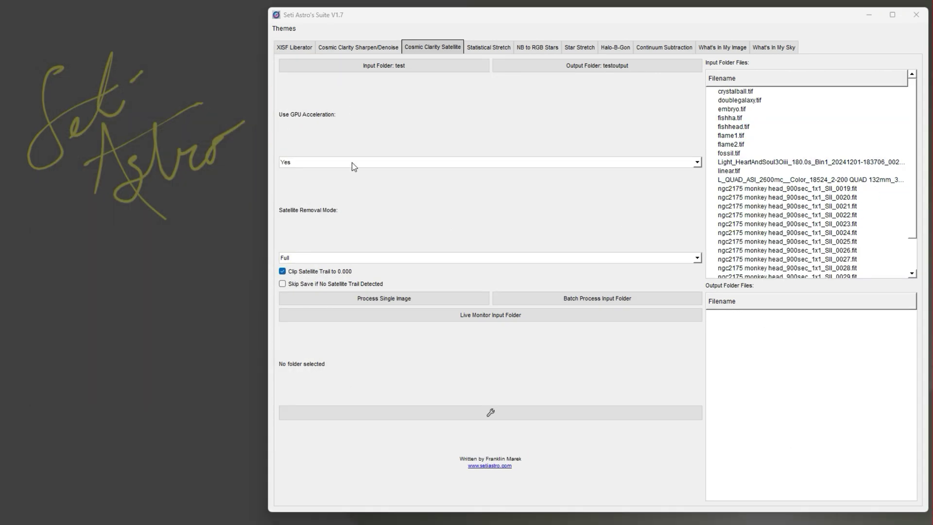
# - Keep GPU acceleration at Yes and Satellite Removal Mode at Full
pyautogui.click(352, 163)
pyautogui.click(352, 162)
pyautogui.click(319, 163)
pyautogui.click(313, 160)
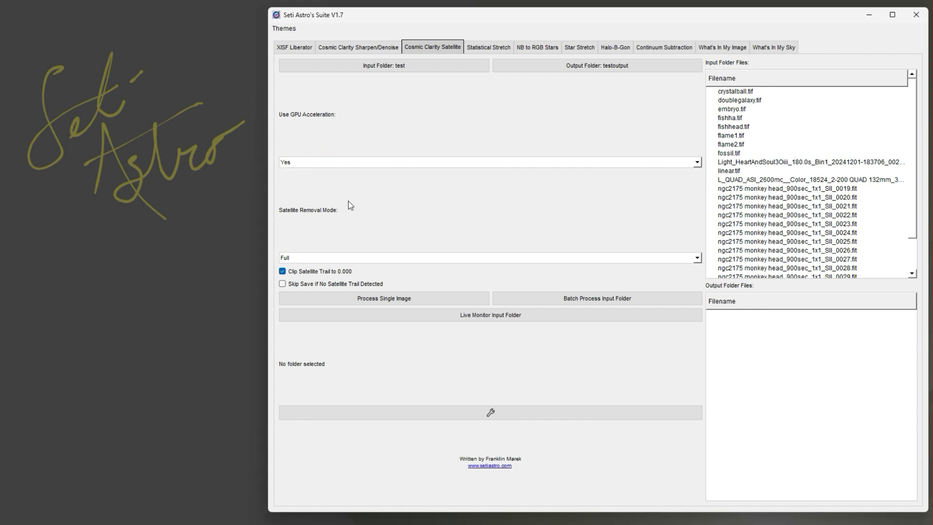
pyautogui.click(333, 262)
pyautogui.click(330, 258)
# - Turn off Skip Save and point the Cosmic Clarity folder to Python Code/dist/CosmicClaritySuite_Windows
pyautogui.click(312, 286)
pyautogui.click(475, 414)
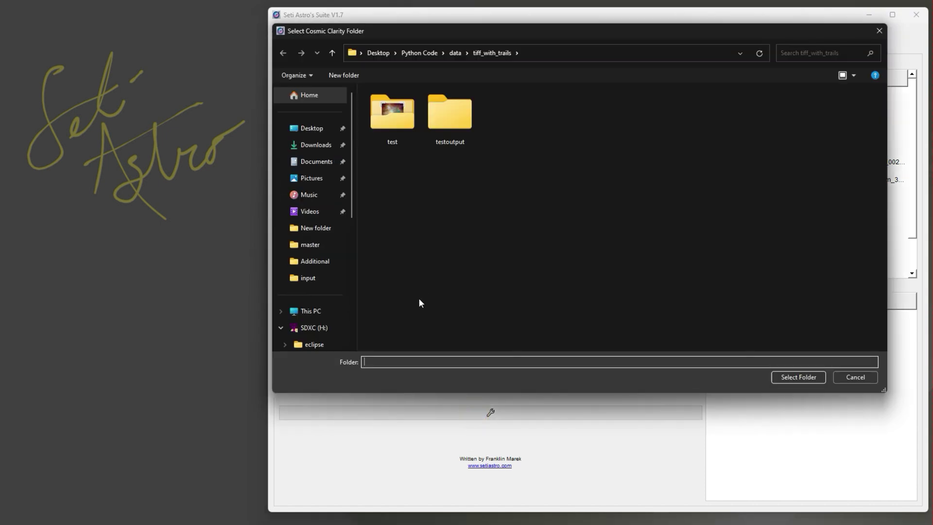
pyautogui.click(332, 53)
pyautogui.click(332, 53)
pyautogui.doubleClick(573, 110)
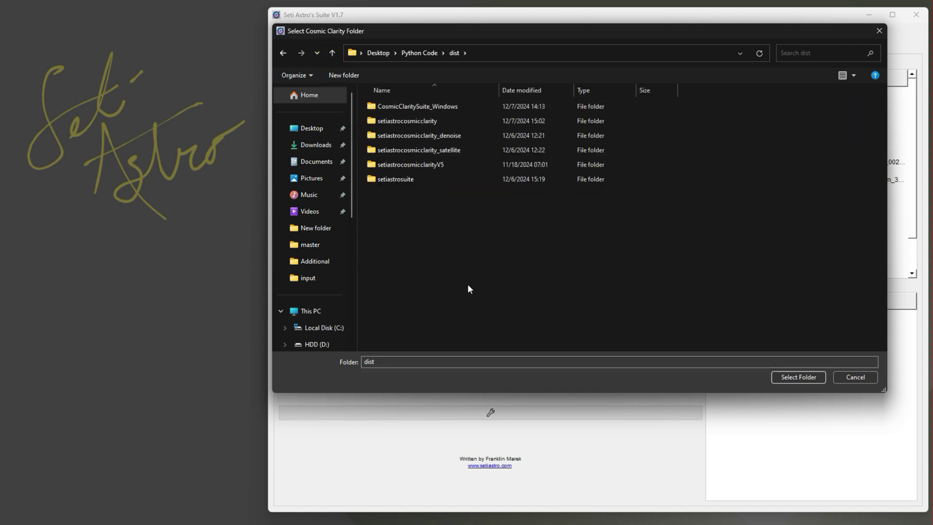
pyautogui.click(392, 106)
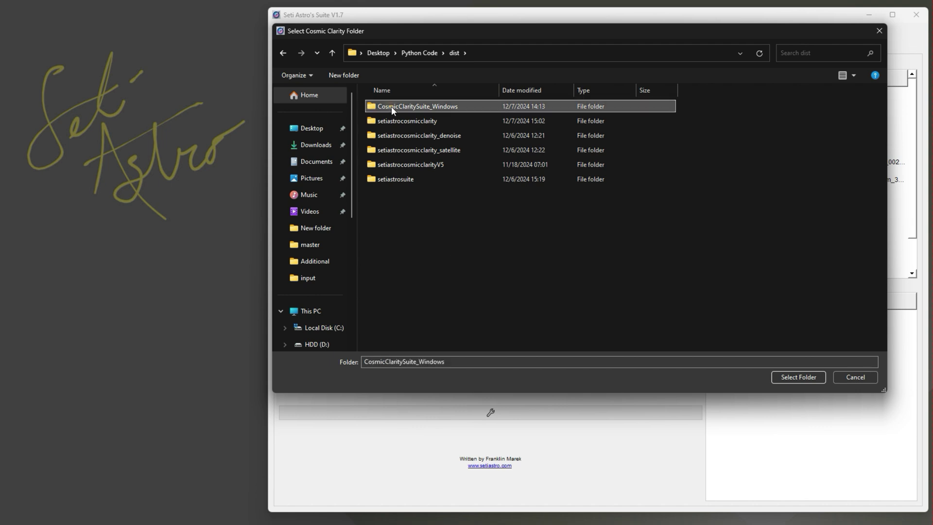
pyautogui.click(792, 377)
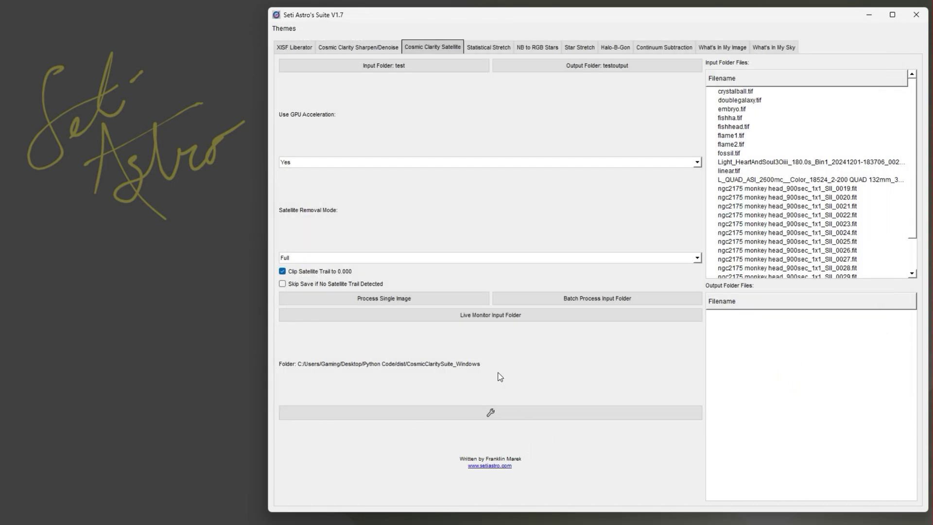
# - Preview the ngc2175 SII 0022 frame, then re-enable Skip Save if No Satellite Trail Detected
pyautogui.doubleClick(778, 216)
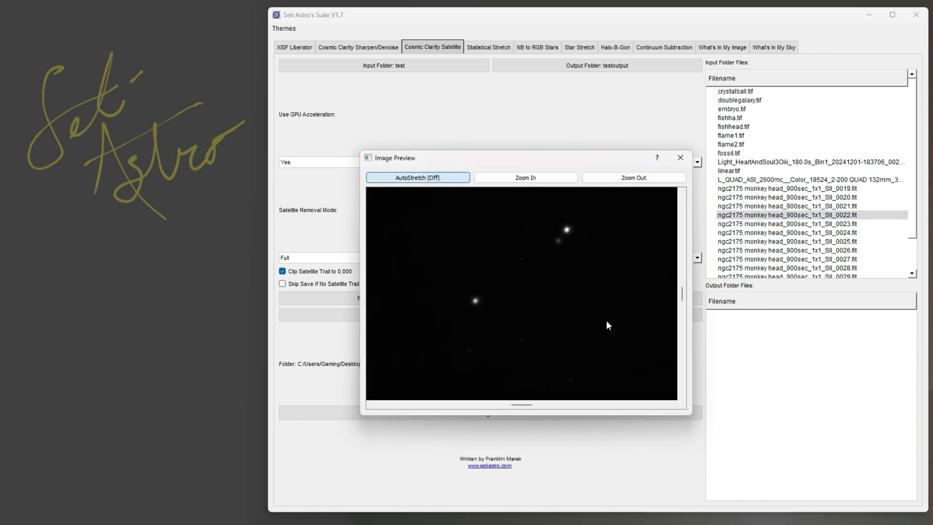
pyautogui.press('Escape')
pyautogui.click(325, 286)
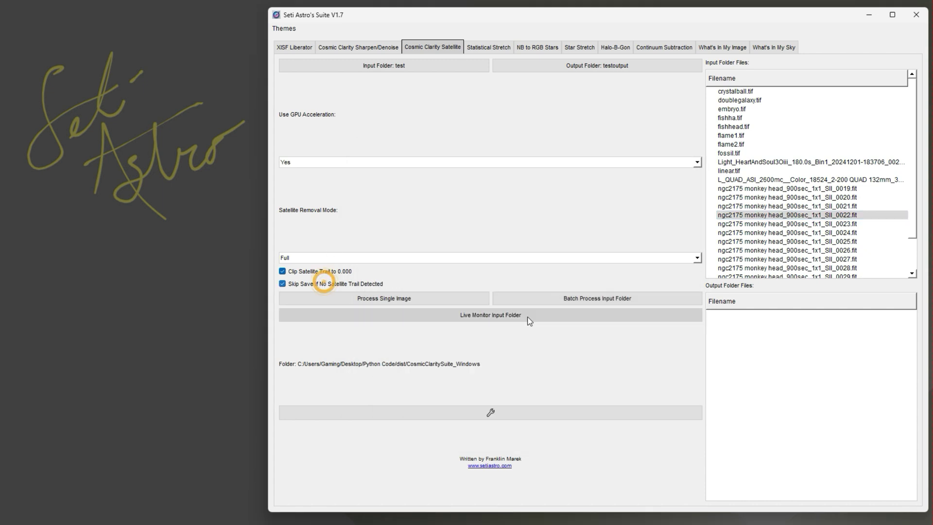
# - Run batch trail removal on the test folder, moving the log and progress windows aside
pyautogui.click(590, 298)
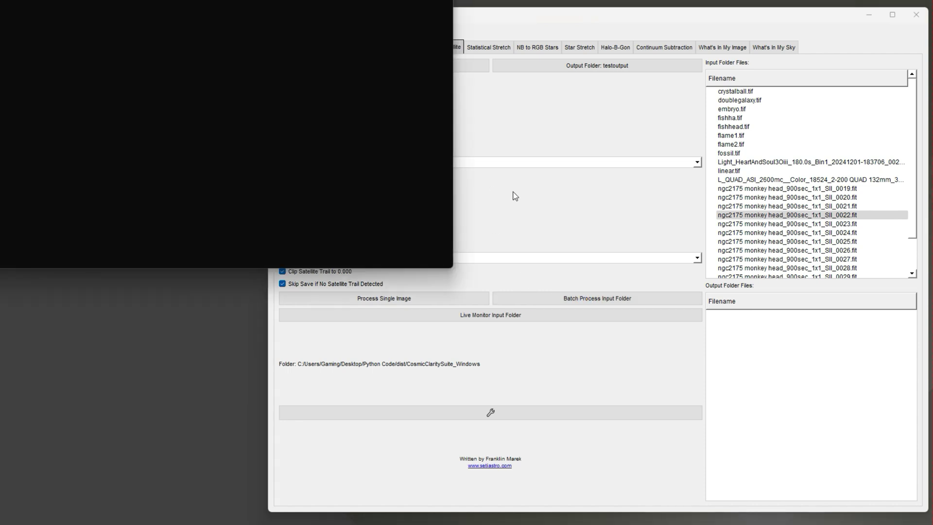
pyautogui.moveTo(409, 13); pyautogui.dragTo(472, 54)
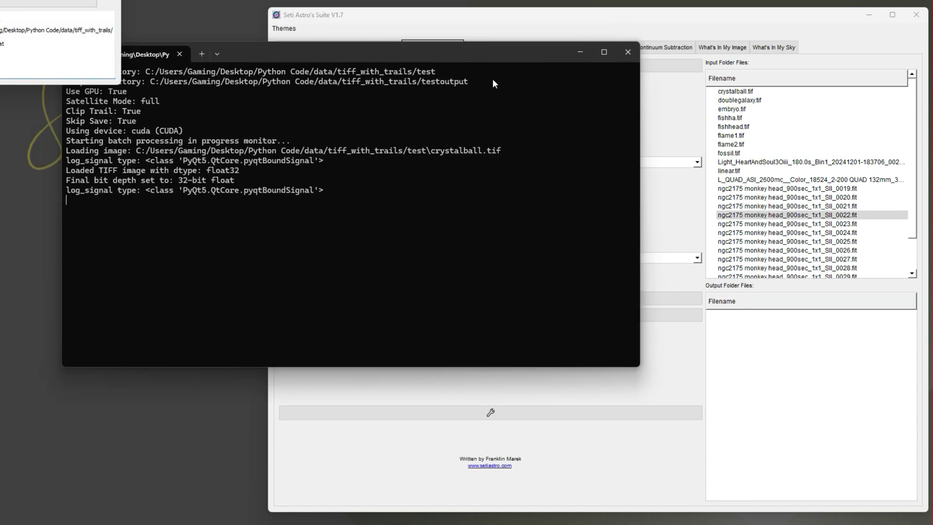
pyautogui.click(581, 52)
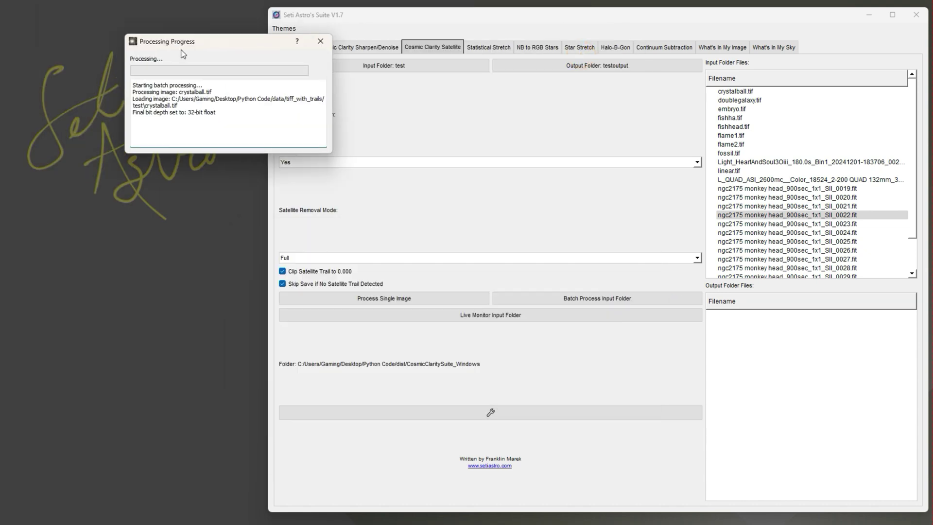
pyautogui.moveTo(195, 57); pyautogui.dragTo(118, 106)
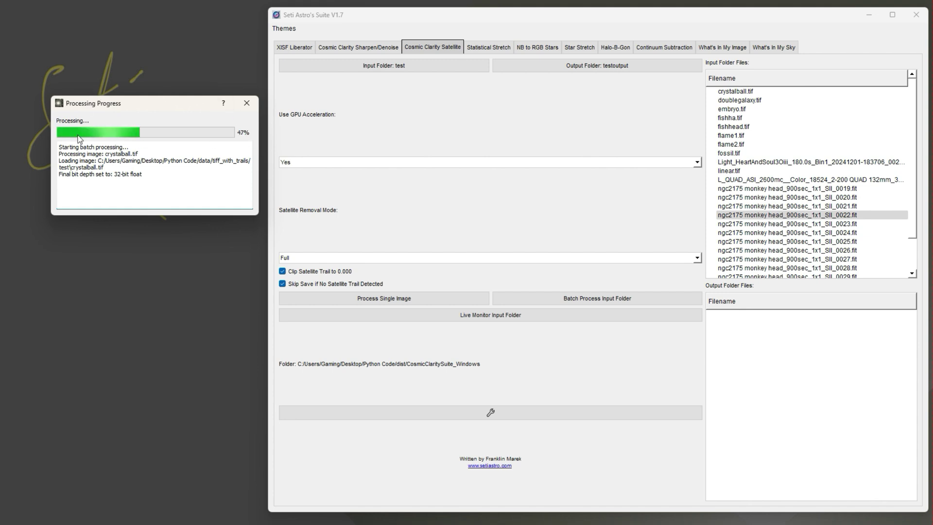
pyautogui.moveTo(913, 101); pyautogui.dragTo(914, 113)
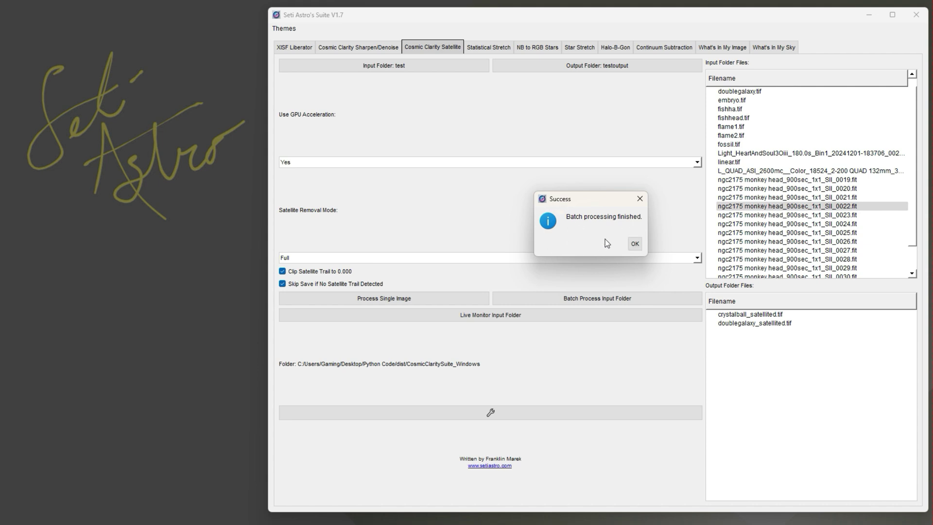
# - Dismiss the batch-complete message and start live monitoring of the input folder, keeping the progress window aside
pyautogui.click(634, 243)
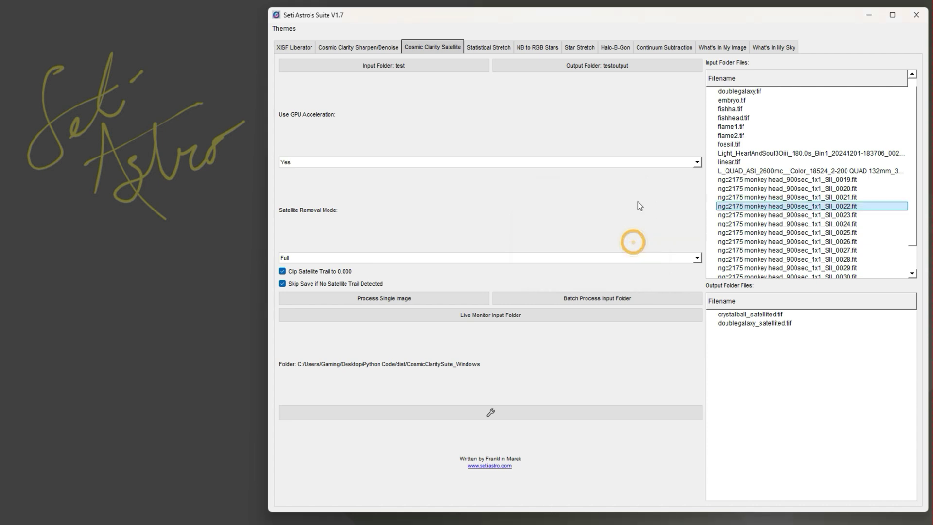
pyautogui.click(481, 315)
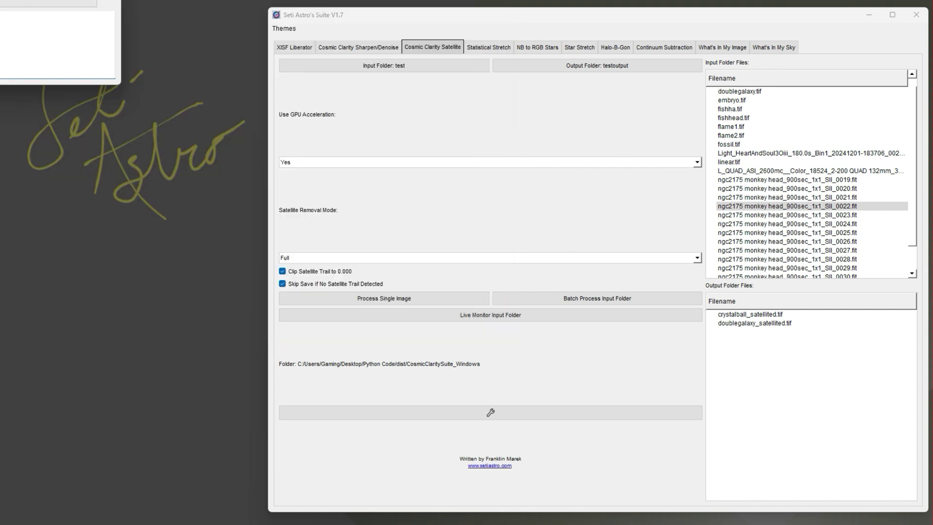
pyautogui.moveTo(62, 8); pyautogui.dragTo(131, 86)
pyautogui.click(488, 47)
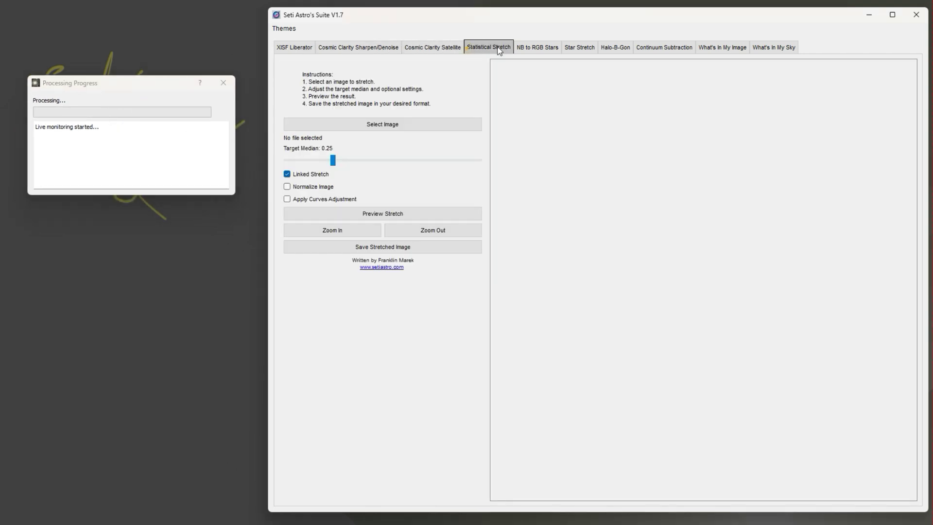
pyautogui.scroll(-2, 532, 48)
pyautogui.scroll(3, 534, 49)
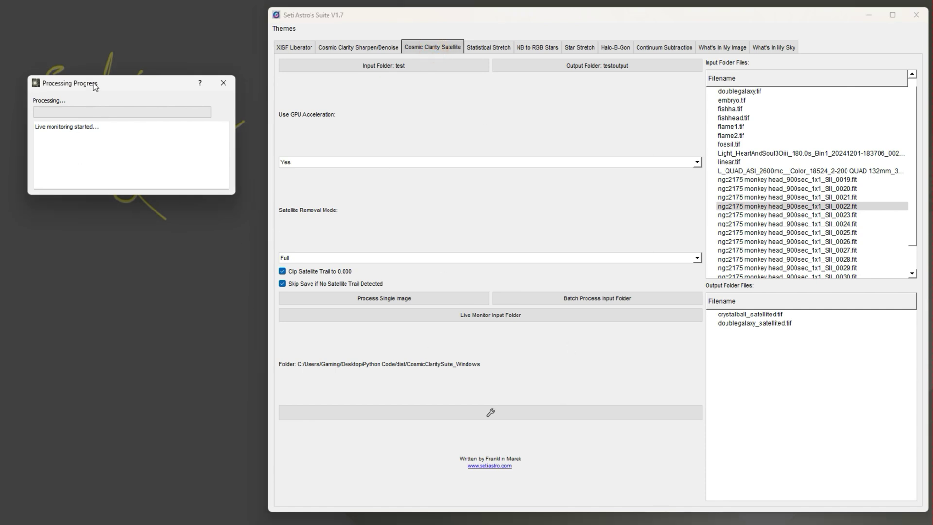
pyautogui.moveTo(93, 88); pyautogui.dragTo(103, 55)
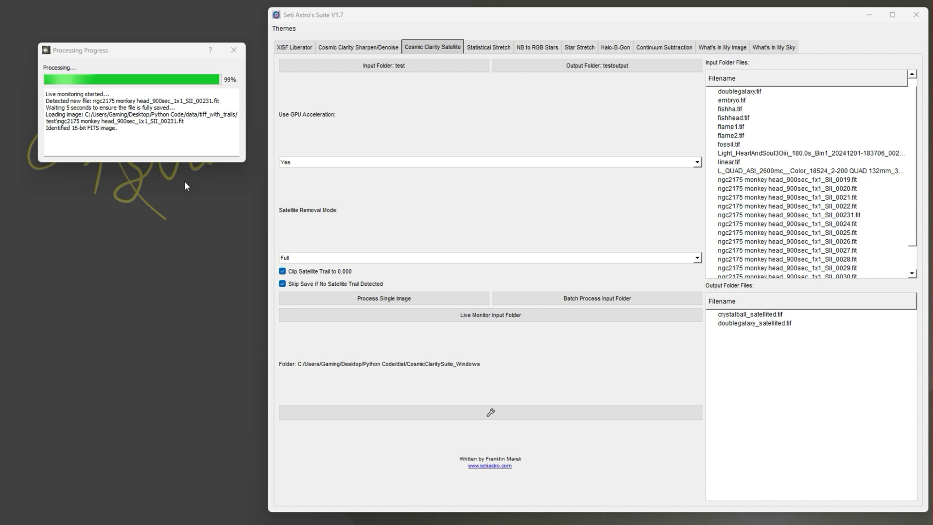
# - Stop live monitoring and inspect doublegalaxy_satellited.tif zoomed out around the bright orange star
pyautogui.click(233, 50)
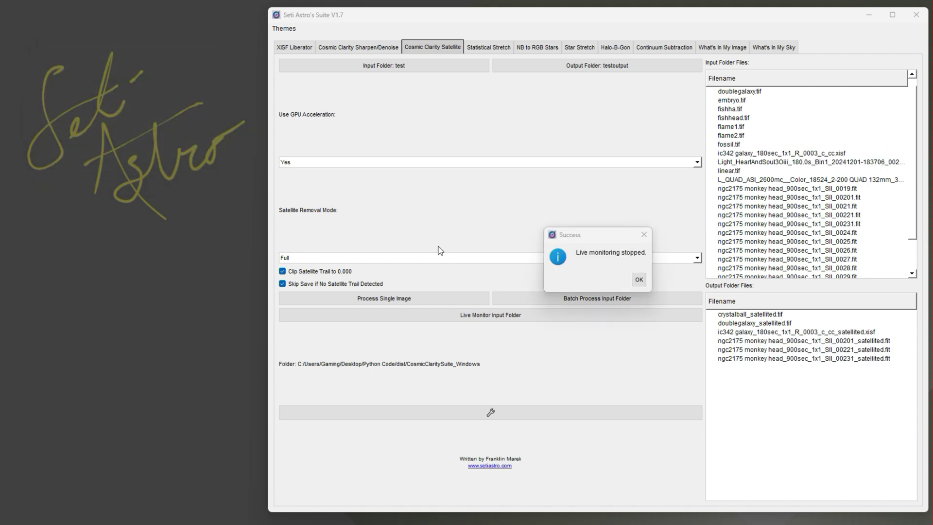
pyautogui.click(640, 280)
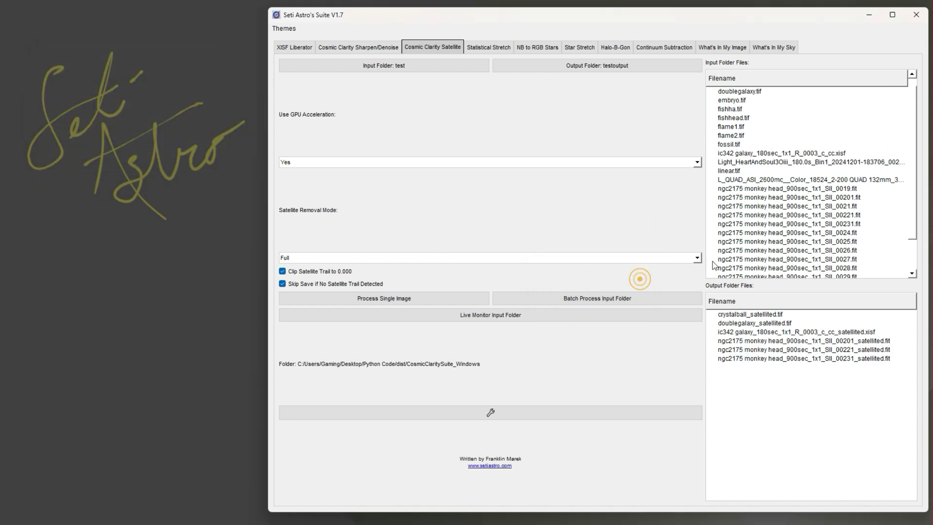
pyautogui.doubleClick(776, 324)
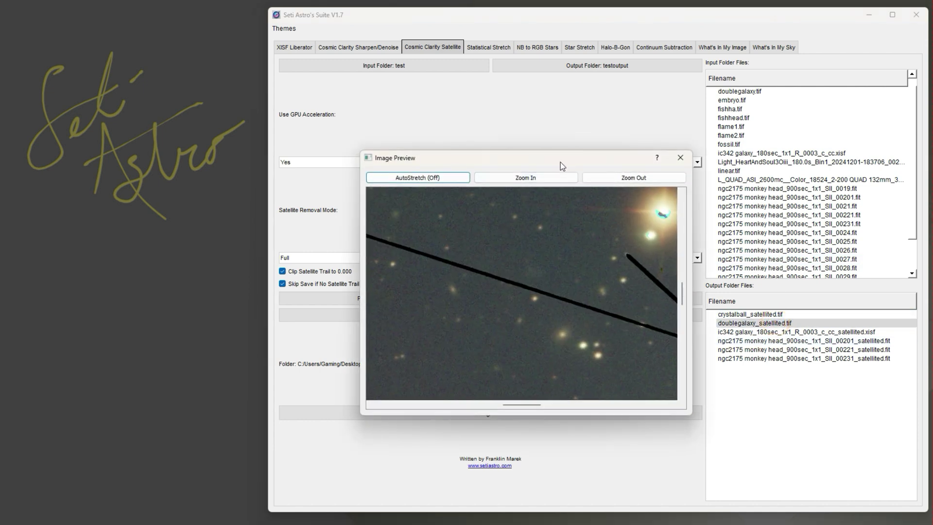
pyautogui.moveTo(561, 162); pyautogui.dragTo(469, 125)
pyautogui.click(537, 142)
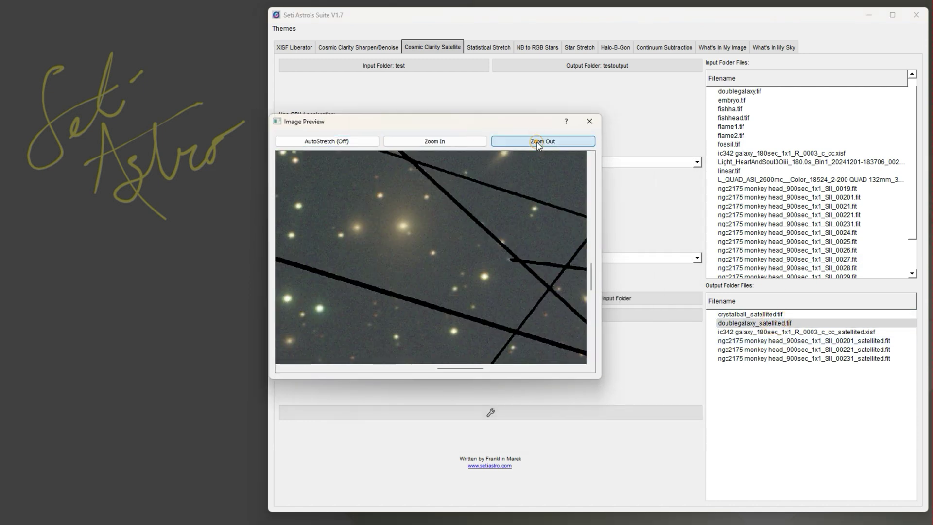
pyautogui.click(538, 143)
pyautogui.click(538, 143)
pyautogui.click(538, 143)
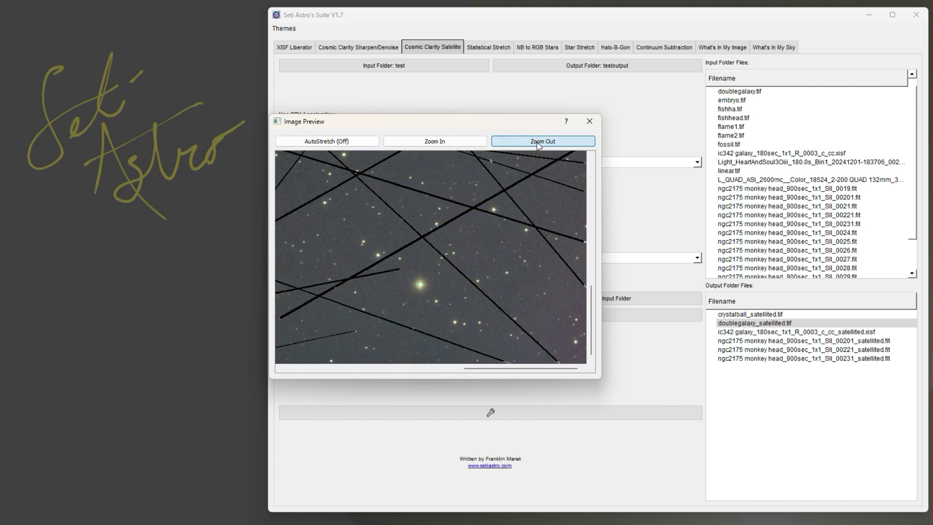
pyautogui.click(538, 143)
pyautogui.moveTo(454, 236)
pyautogui.mouseDown()
pyautogui.moveTo(429, 289)
pyautogui.moveTo(459, 238)
pyautogui.mouseUp()
pyautogui.click(590, 121)
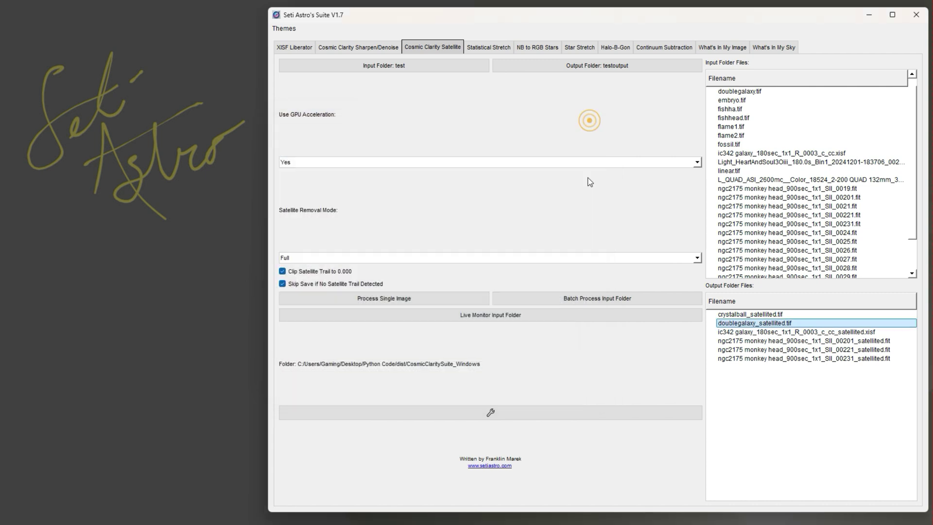
# - Preview the ngc2175 00221 satellited output auto-stretched, panning across the star field and nebula
pyautogui.doubleClick(804, 349)
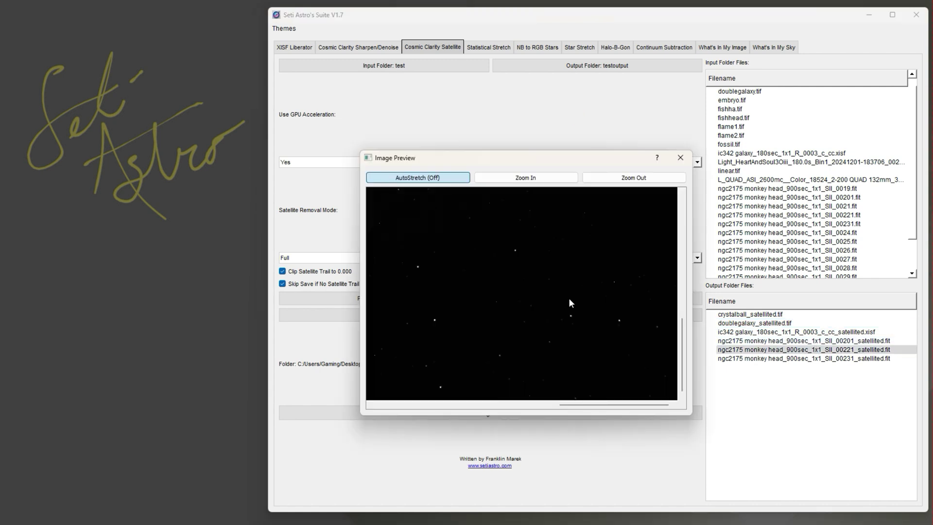
pyautogui.press('space')
pyautogui.moveTo(488, 265); pyautogui.dragTo(650, 364)
pyautogui.moveTo(501, 260); pyautogui.dragTo(607, 192)
pyautogui.press('Escape')
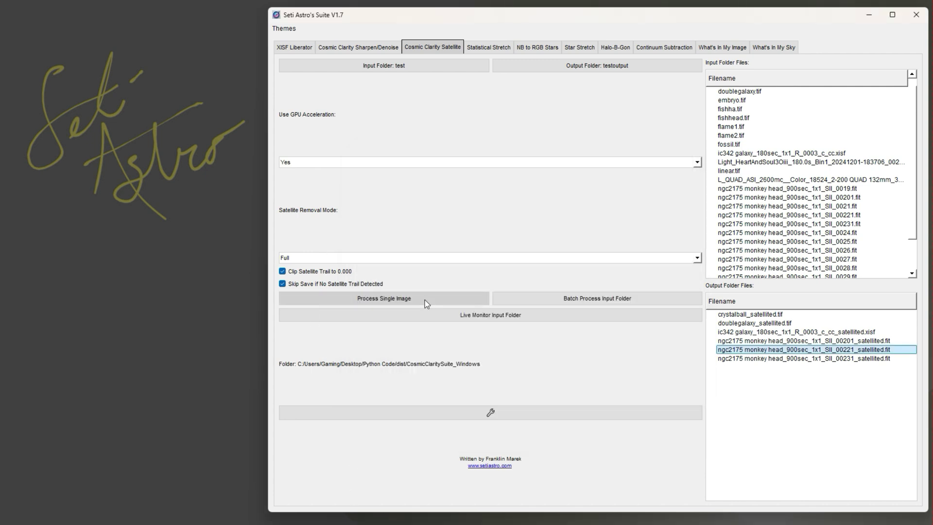
# - Remove satellite trails from one selected image and confirm it saved as doublegalaxy_satellited.tif
pyautogui.click(425, 300)
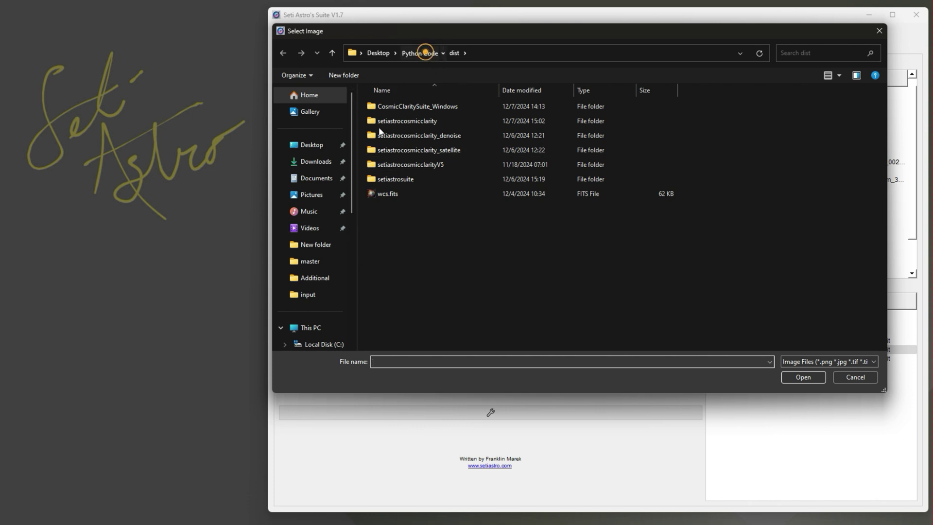
pyautogui.click(425, 52)
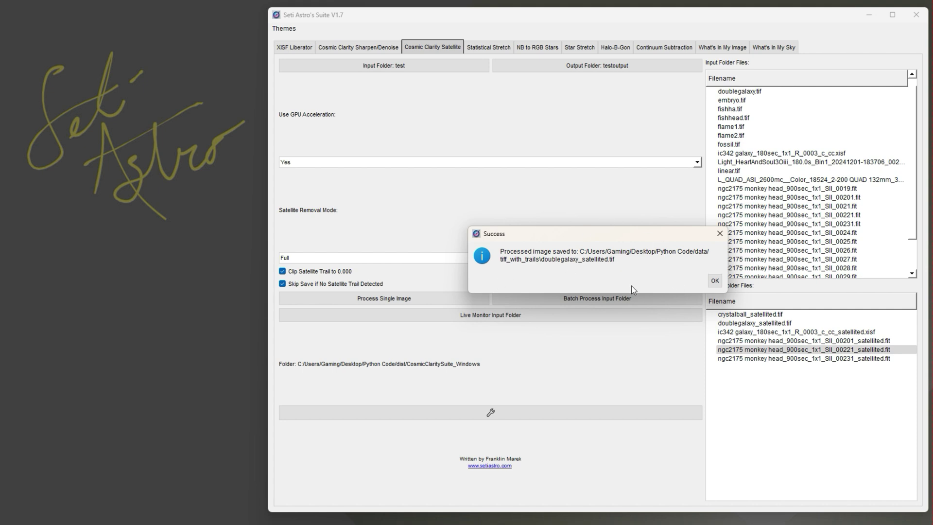
pyautogui.click(715, 282)
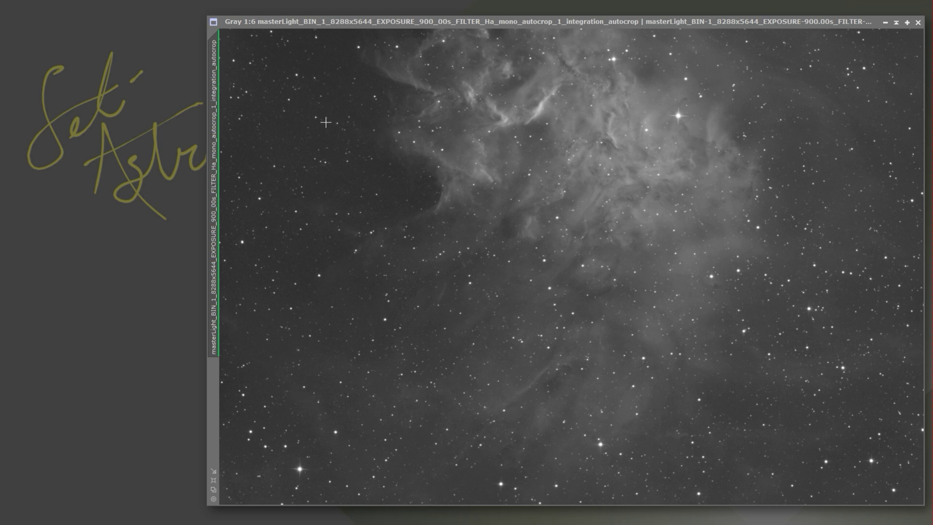
# - Launch the SetiAstro Cosmic Clarity - Sharpen script in Stellar-only mode
pyautogui.click(151, 0)
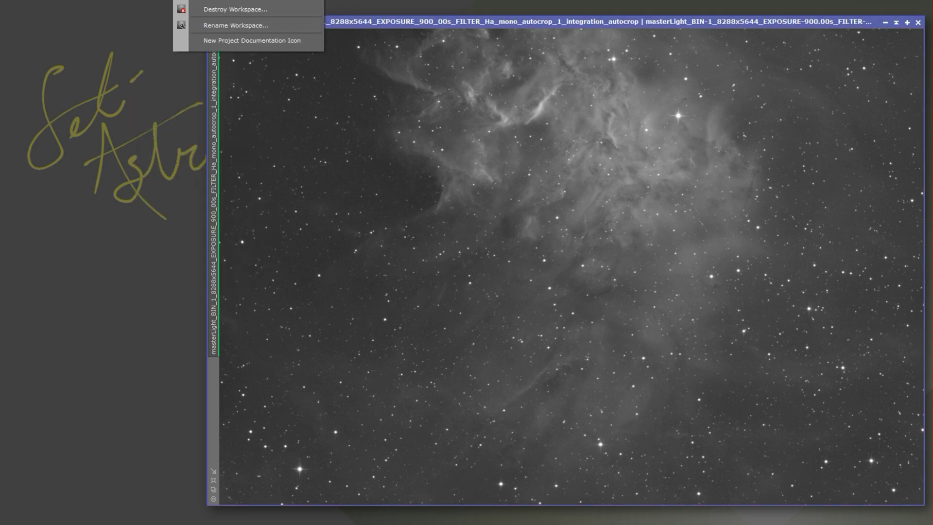
pyautogui.moveTo(179, 144)
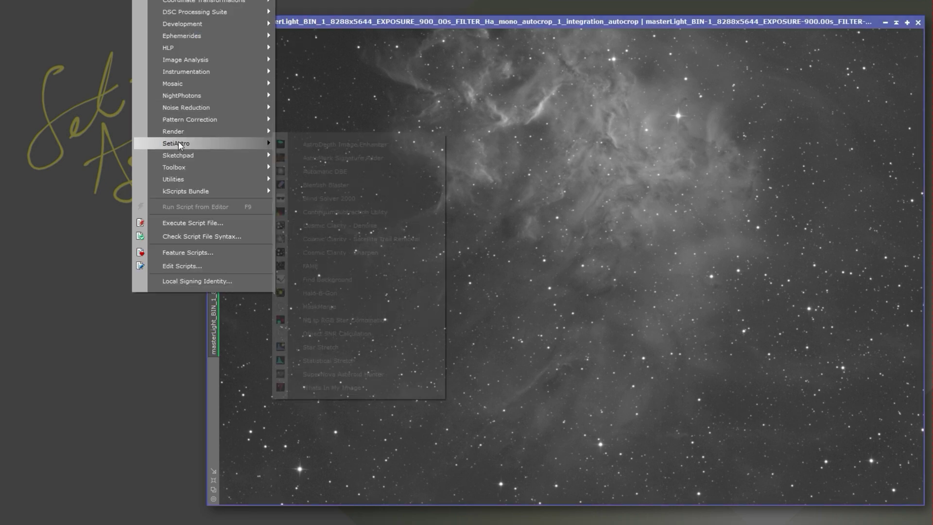
pyautogui.click(379, 256)
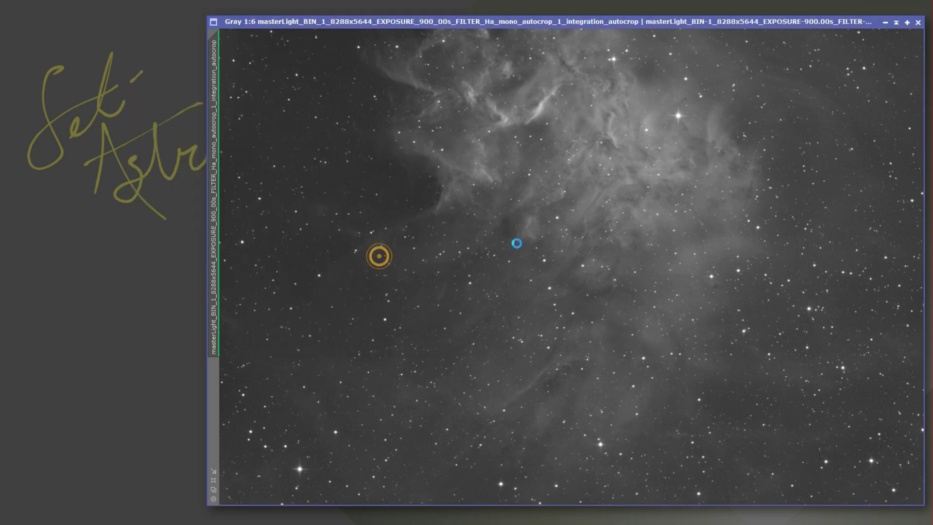
pyautogui.click(336, 306)
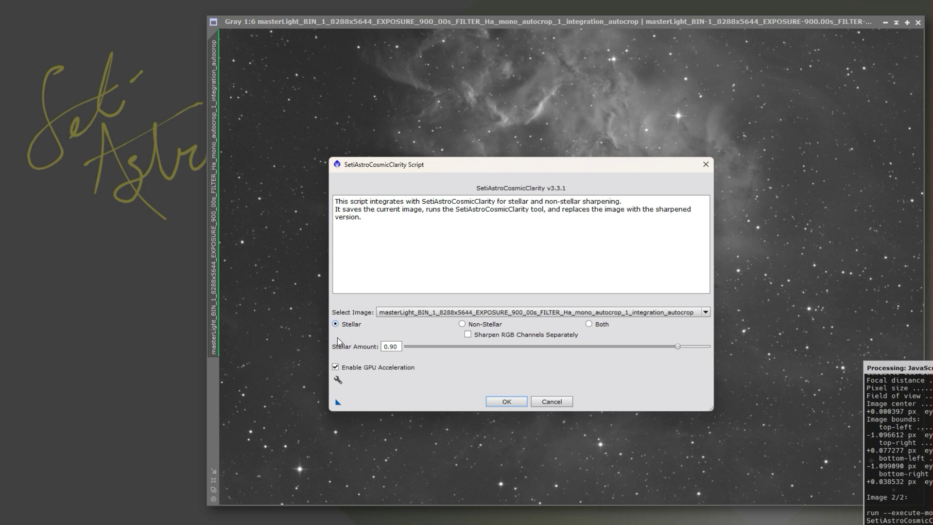
# - Set the Stellar Amount to 0.70 and start sharpening the Ha master light
pyautogui.moveTo(463, 165); pyautogui.dragTo(547, 171)
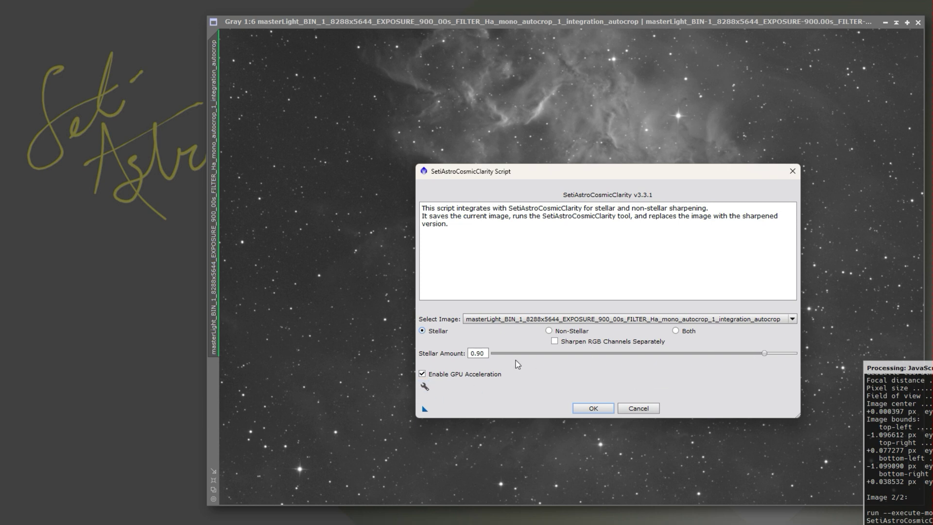
pyautogui.click(723, 360)
pyautogui.moveTo(746, 353); pyautogui.dragTo(764, 358)
pyautogui.click(593, 408)
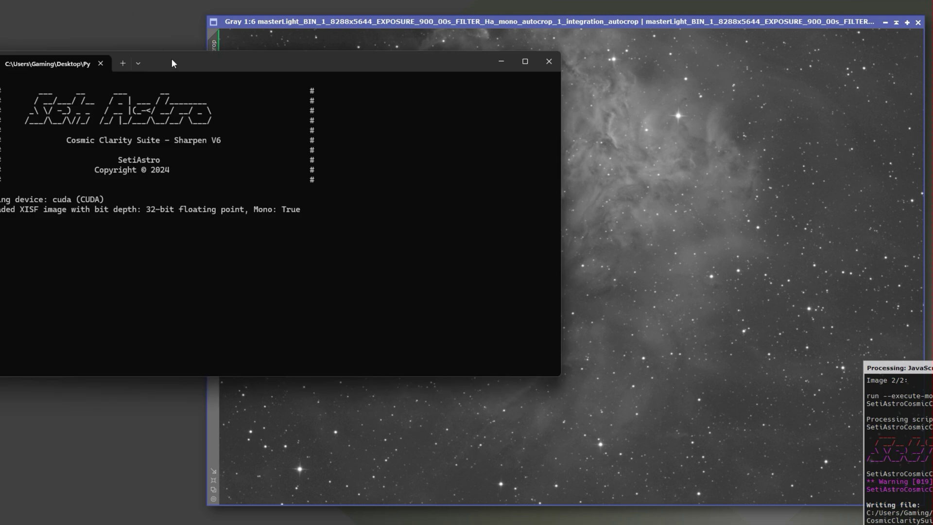
# - Move the Cosmic Clarity console aside to watch all 1247 chunks reach 100%
pyautogui.moveTo(172, 60); pyautogui.dragTo(455, 44)
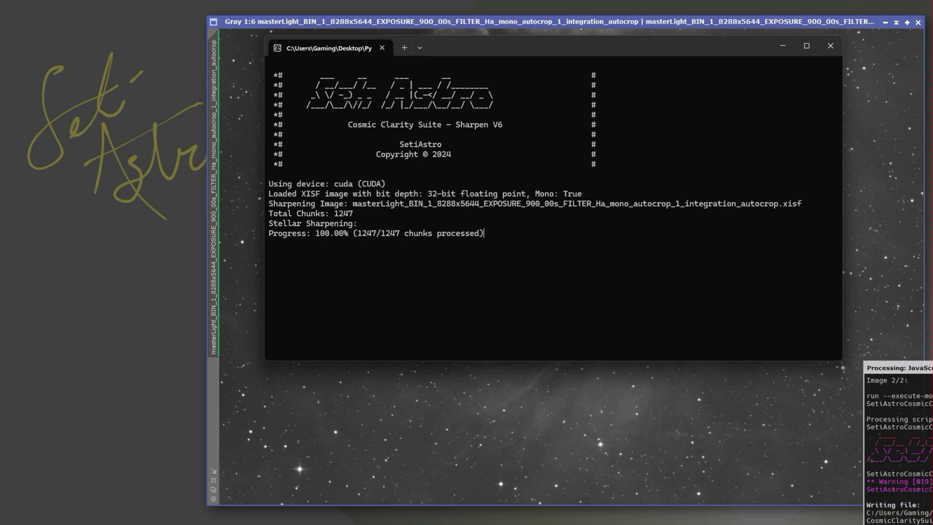
pyautogui.scroll(6, 378, 501)
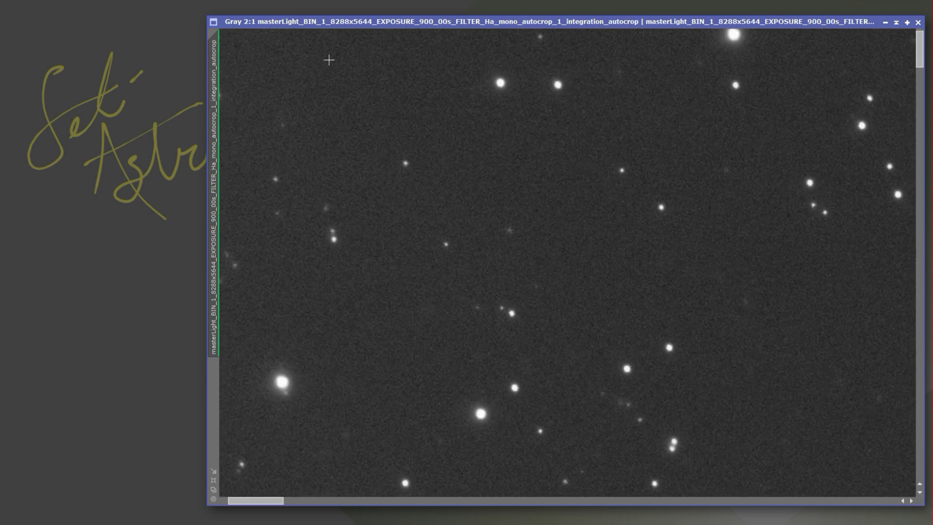
pyautogui.moveTo(282, 500); pyautogui.dragTo(273, 501)
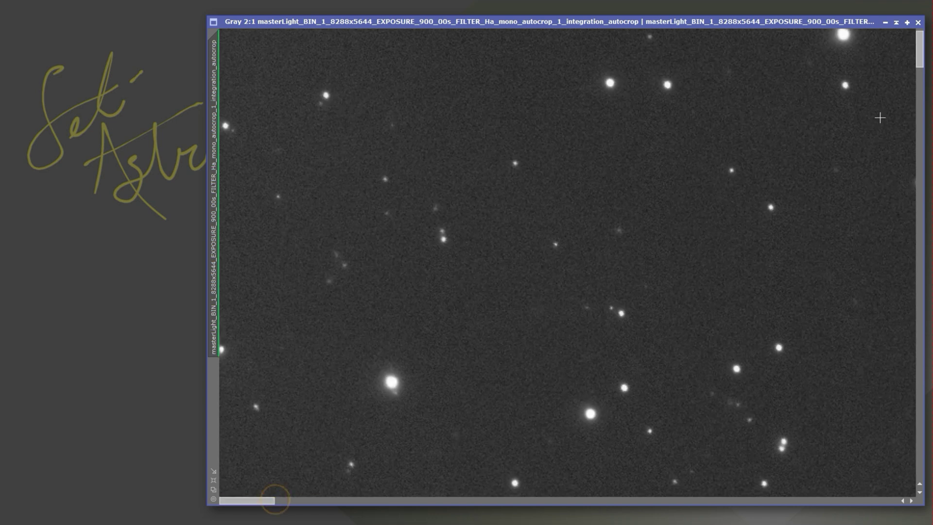
pyautogui.scroll(1, 924, 65)
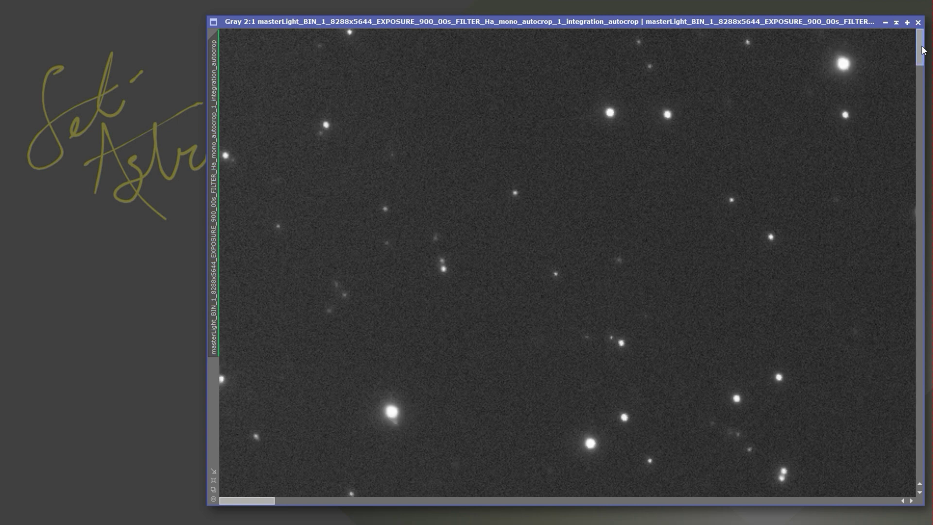
pyautogui.moveTo(919, 56); pyautogui.dragTo(902, 475)
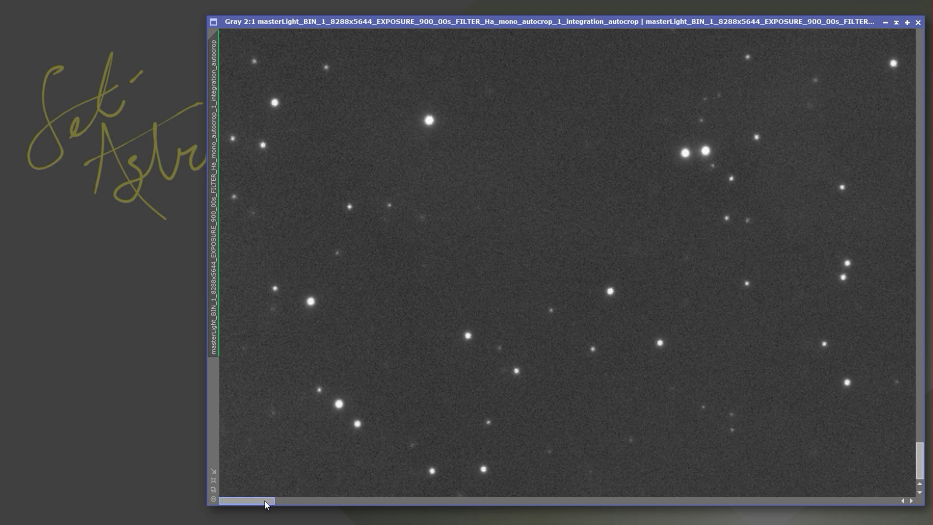
pyautogui.moveTo(267, 501); pyautogui.dragTo(890, 500)
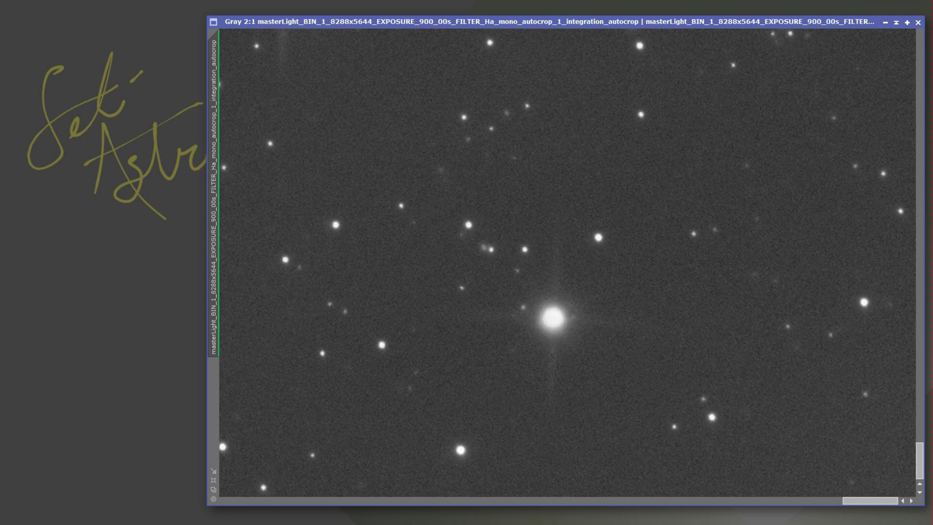
pyautogui.moveTo(876, 500); pyautogui.dragTo(573, 480)
pyautogui.moveTo(919, 459); pyautogui.dragTo(906, 223)
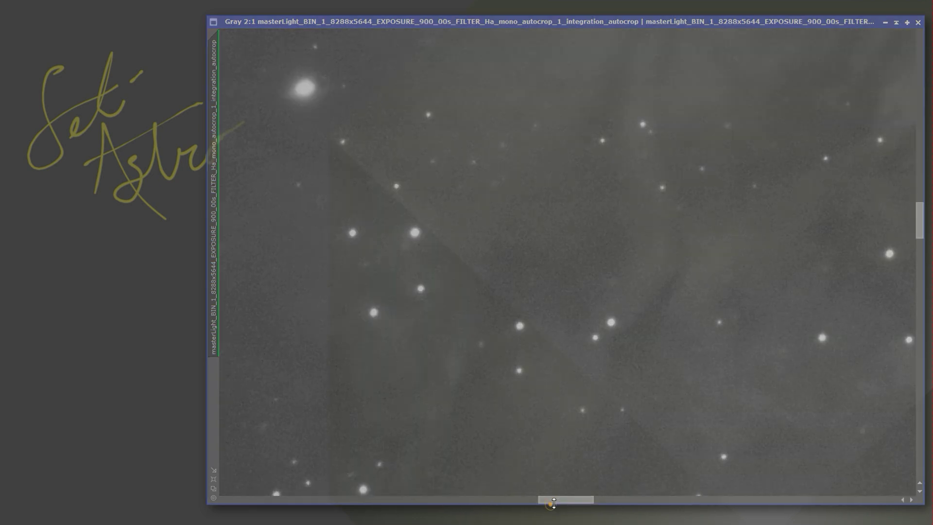
pyautogui.moveTo(558, 497); pyautogui.dragTo(586, 499)
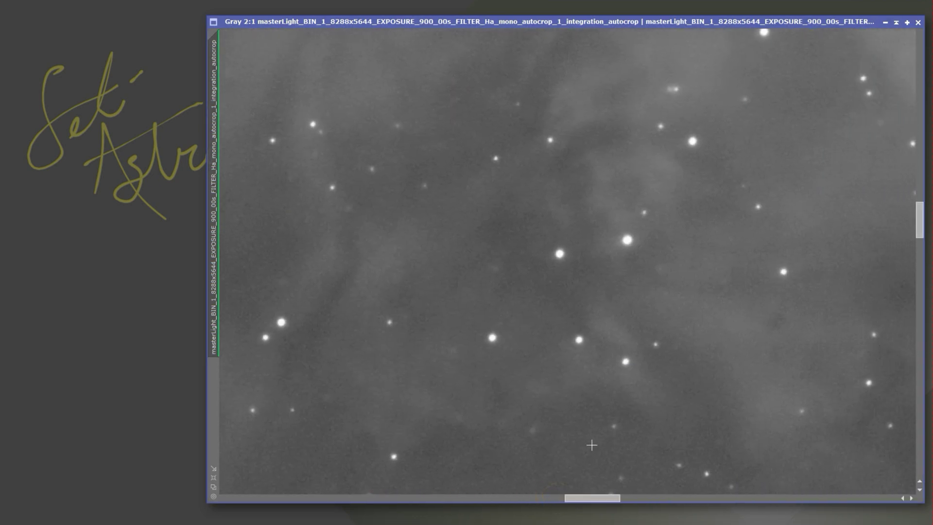
pyautogui.scroll(-2, 608, 411)
pyautogui.scroll(2, 593, 373)
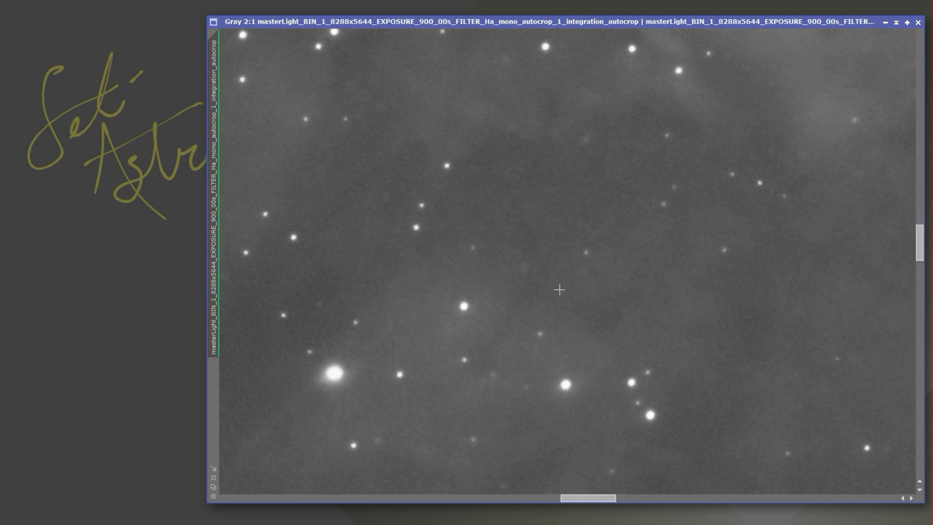
pyautogui.moveTo(926, 238); pyautogui.dragTo(927, 230)
pyautogui.scroll(-5, 546, 187)
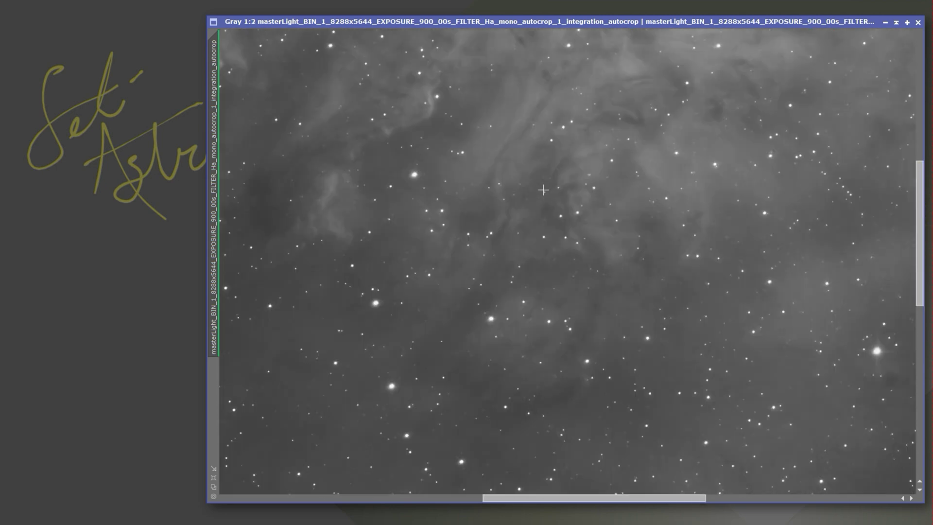
pyautogui.scroll(4, 620, 46)
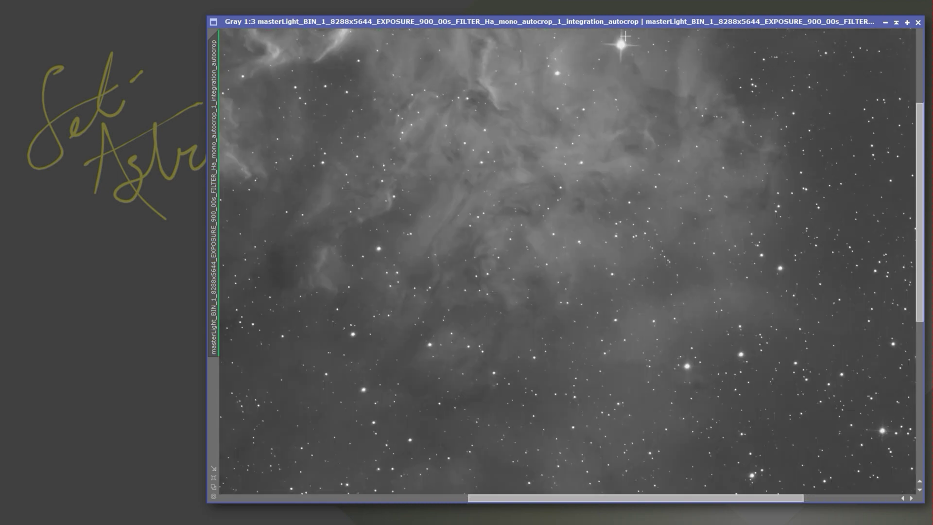
pyautogui.moveTo(920, 165); pyautogui.dragTo(919, 128)
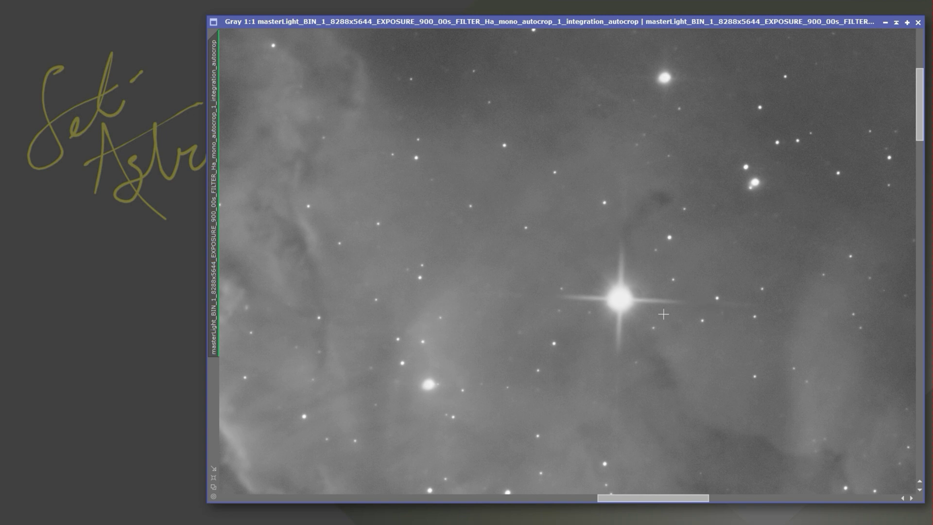
pyautogui.scroll(-3, 376, 369)
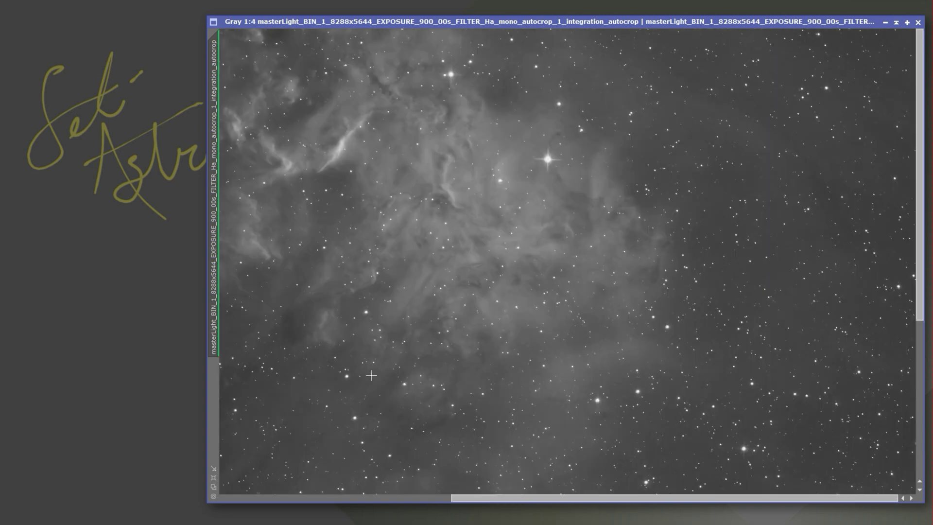
pyautogui.scroll(3, 306, 143)
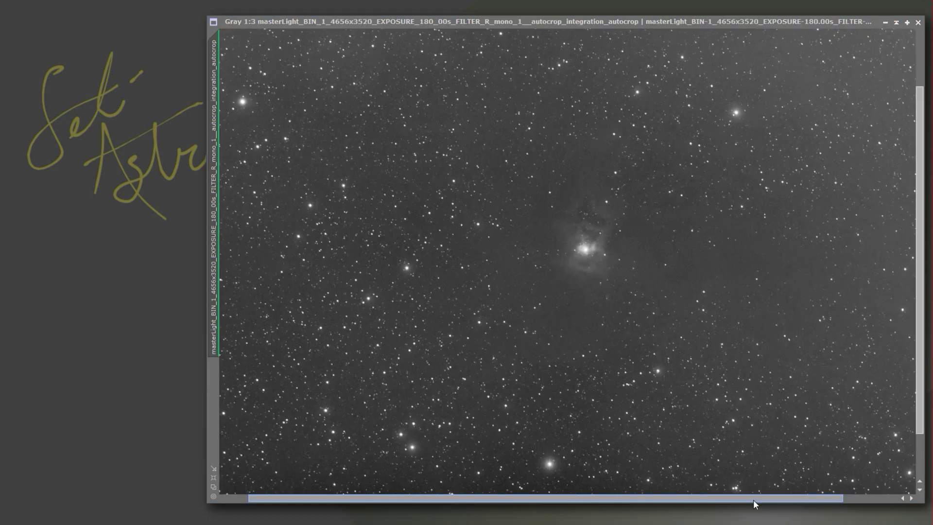
# - Run Cosmic Clarity - Sharpen on the R-filter achromat master light star field
pyautogui.moveTo(753, 500); pyautogui.dragTo(809, 500)
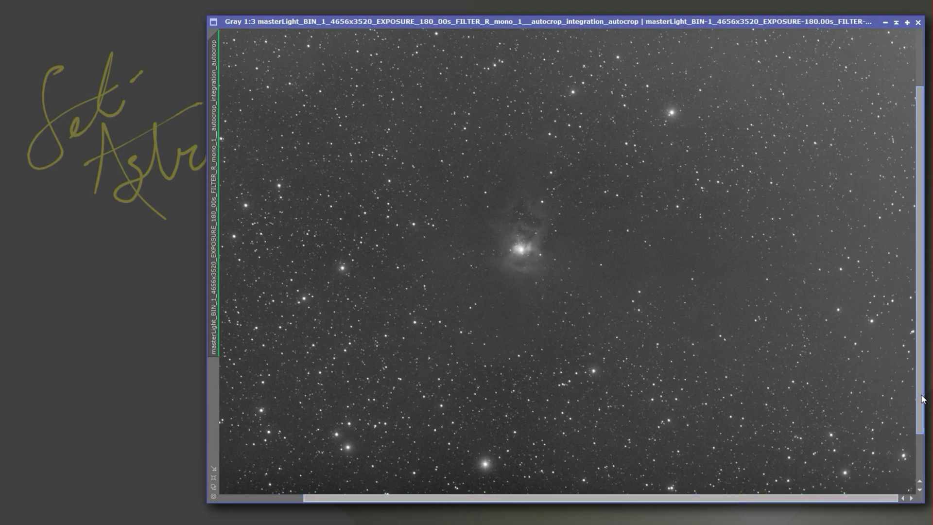
pyautogui.scroll(-3, 920, 399)
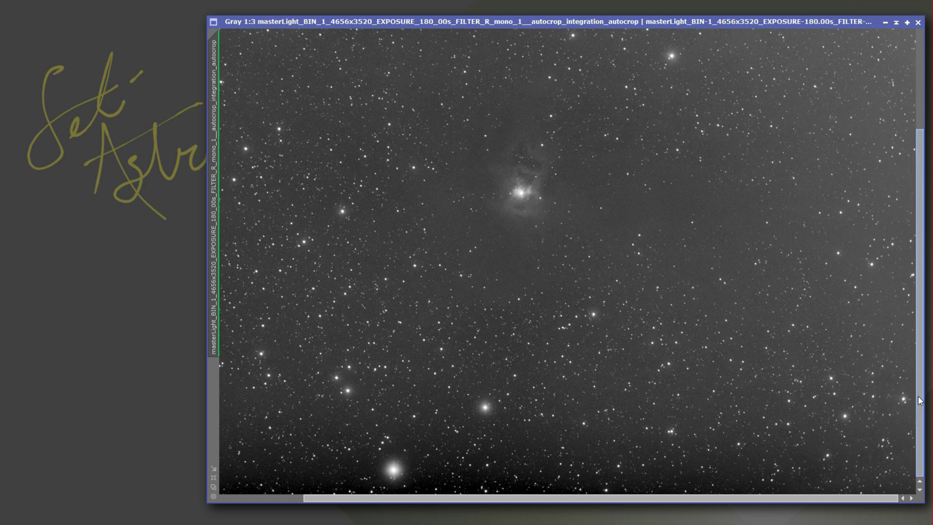
pyautogui.scroll(3, 891, 464)
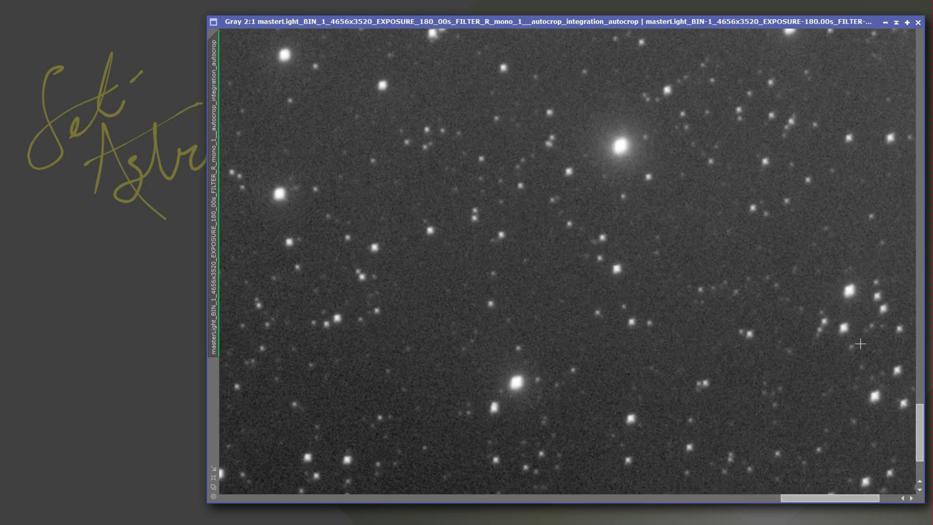
pyautogui.scroll(-2, 868, 334)
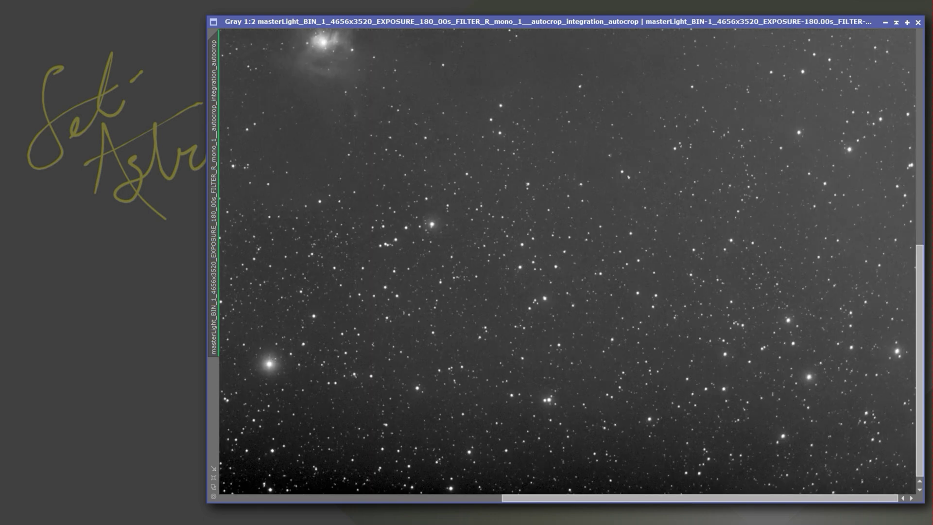
pyautogui.click(223, 141)
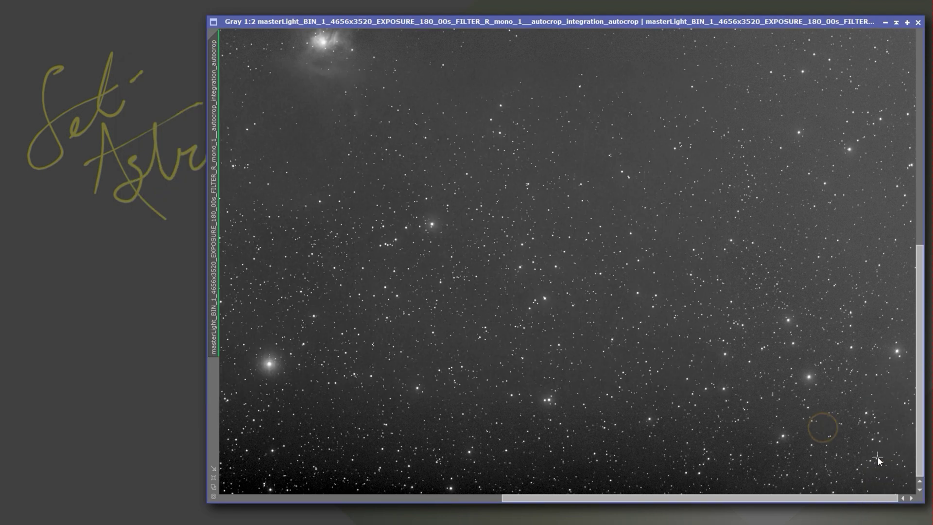
pyautogui.scroll(2, 878, 458)
pyautogui.scroll(2, 878, 458)
pyautogui.scroll(-1, 878, 457)
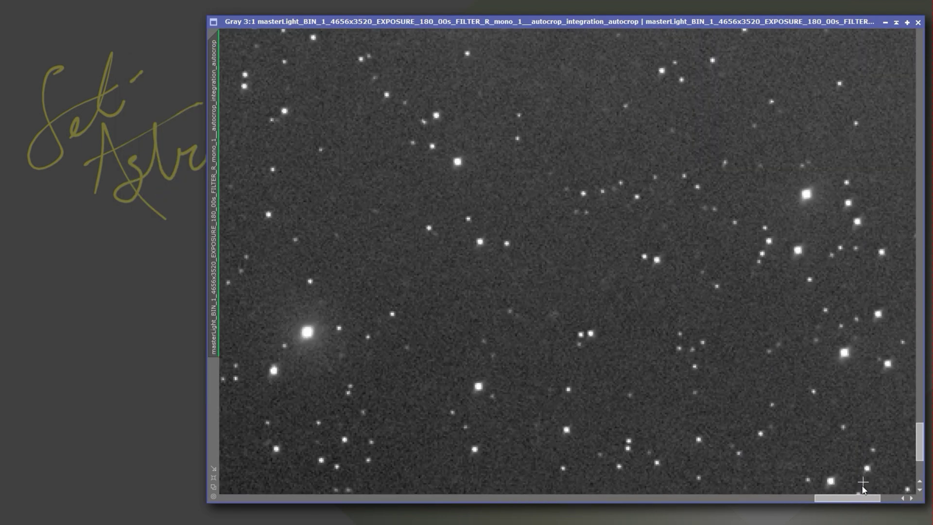
pyautogui.moveTo(843, 501); pyautogui.dragTo(861, 500)
# - Pan across the sharpened R-filter star field at 3:1, then bring back the Ha master light
pyautogui.moveTo(921, 443); pyautogui.dragTo(920, 461)
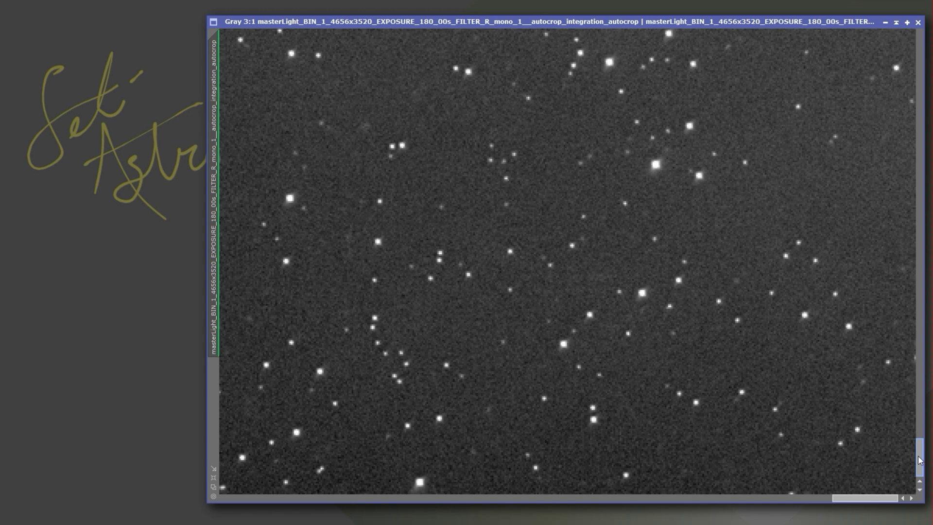
pyautogui.moveTo(920, 459); pyautogui.dragTo(920, 47)
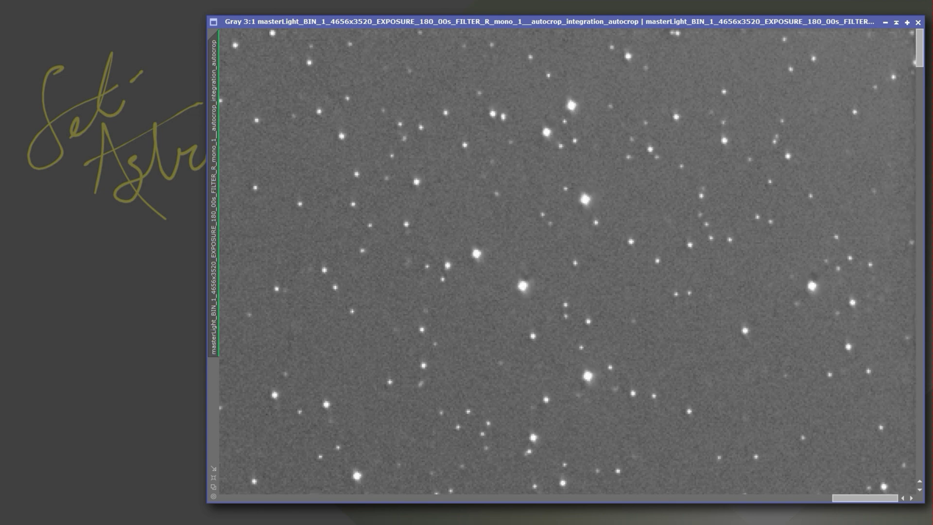
pyautogui.moveTo(875, 498); pyautogui.dragTo(215, 444)
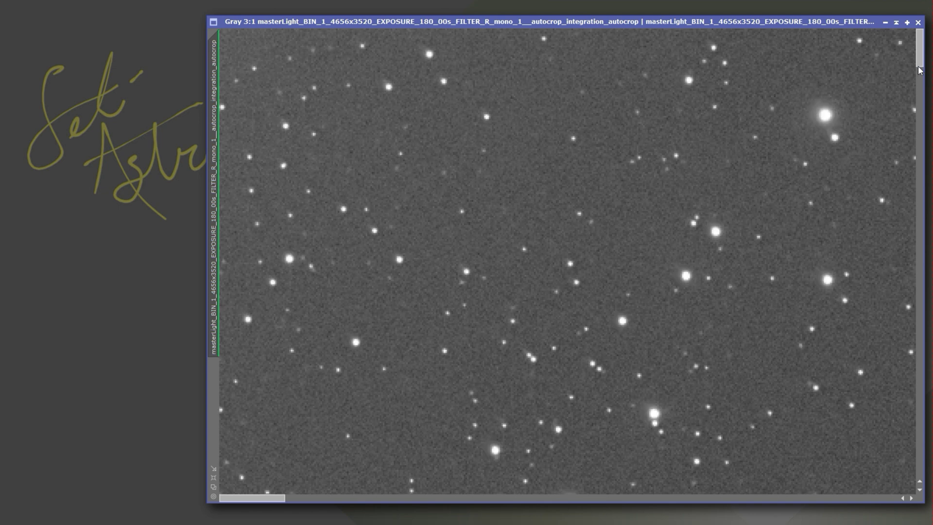
pyautogui.moveTo(917, 52); pyautogui.dragTo(917, 457)
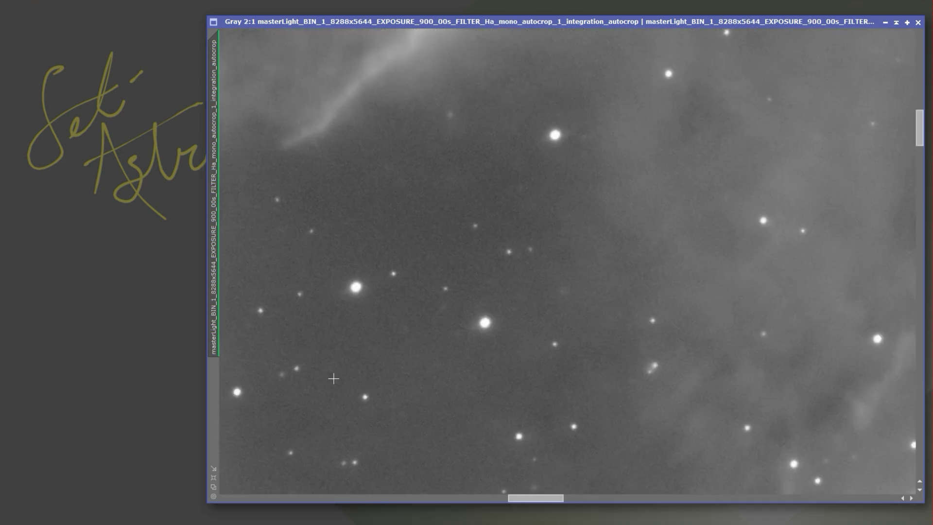
pyautogui.scroll(-1, 334, 378)
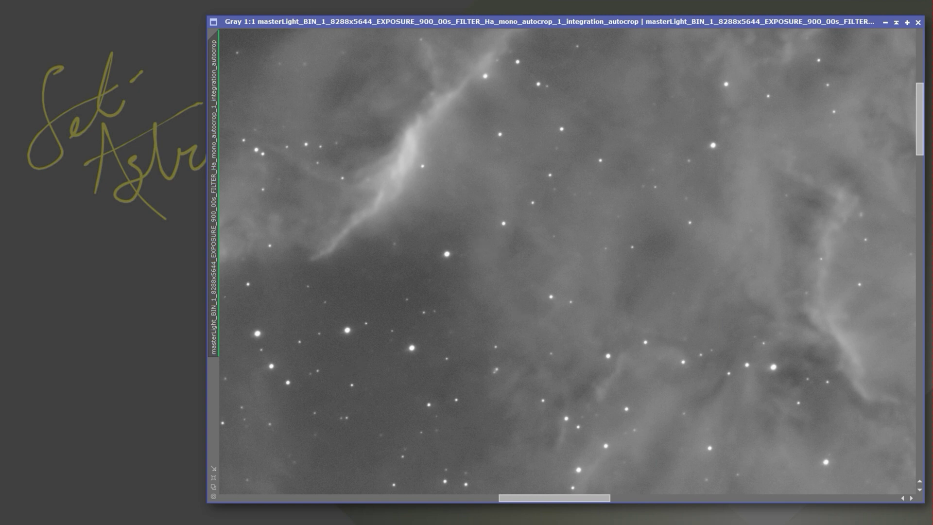
# - Run SetiAstro Cosmic Clarity - Denoise on the Ha master light
pyautogui.moveTo(211, 145)
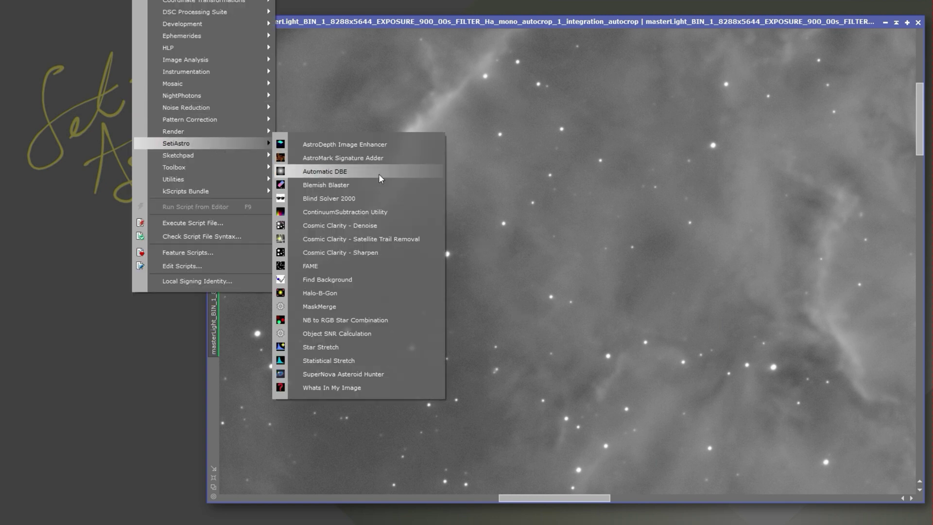
pyautogui.click(340, 225)
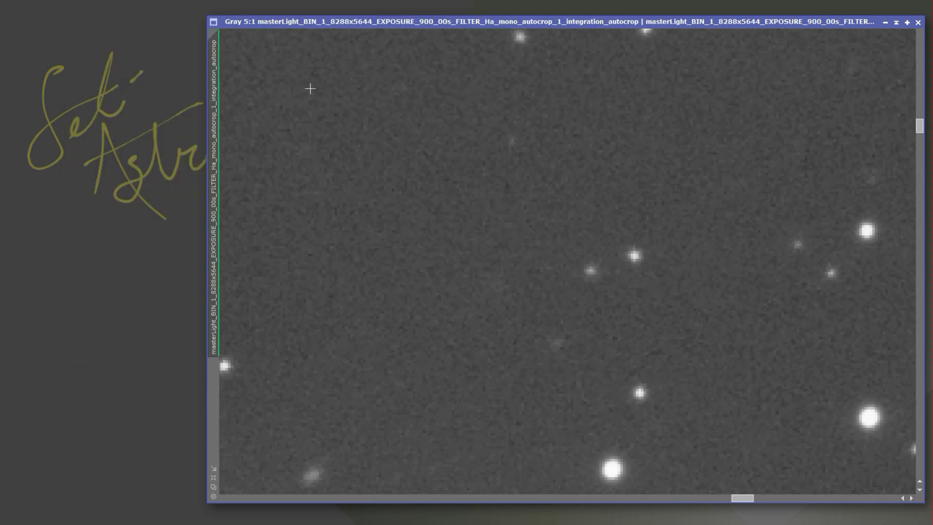
pyautogui.scroll(1, 617, 343)
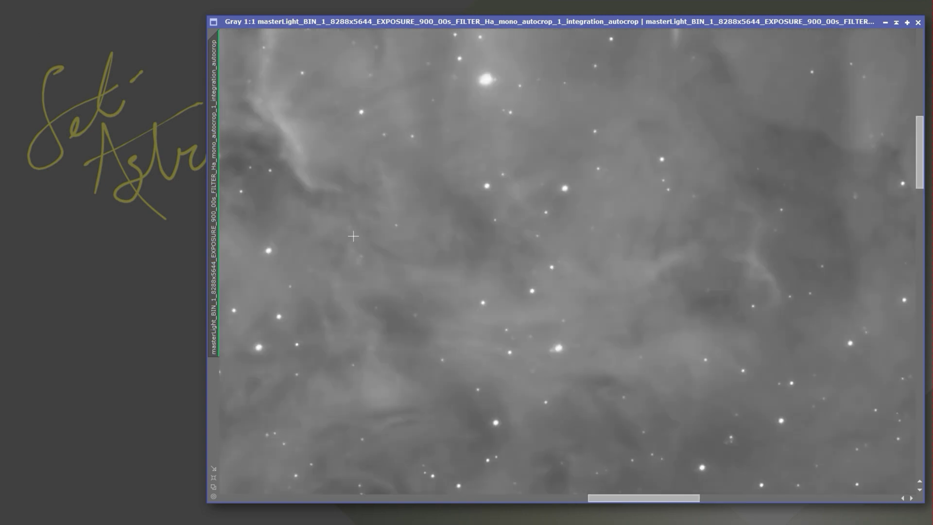
pyautogui.moveTo(617, 499); pyautogui.dragTo(470, 473)
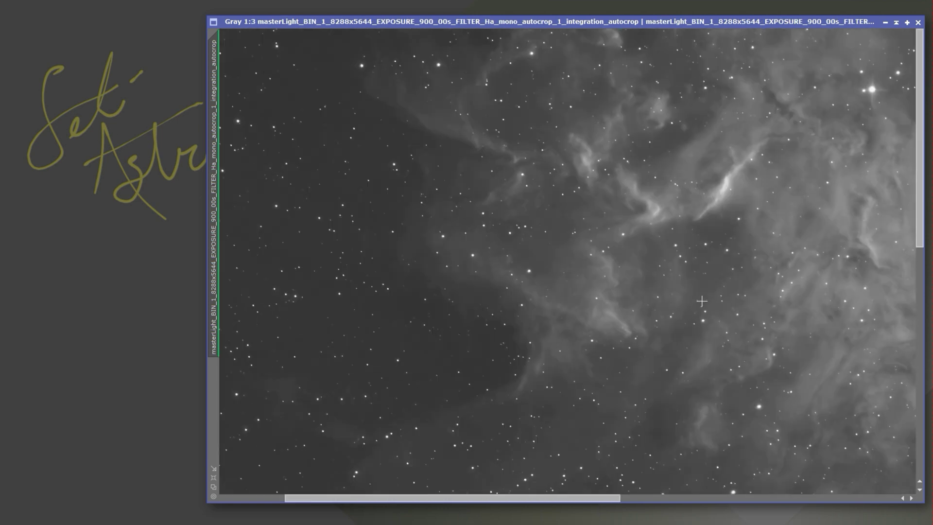
pyautogui.moveTo(575, 501); pyautogui.dragTo(687, 496)
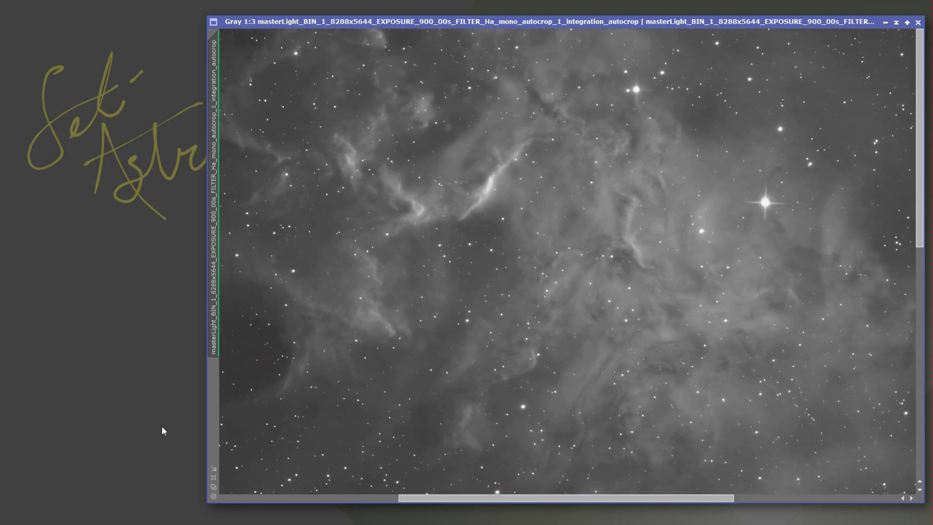